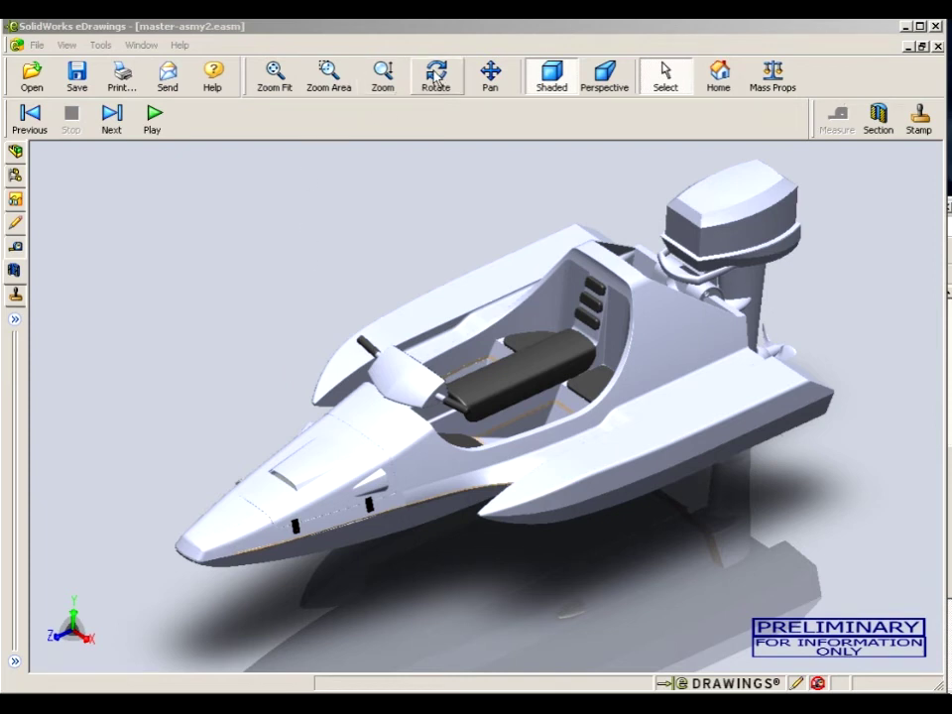
- Orbit the speedboat to look at its underside, then swing it back to a raised three-quarter view
{"action": "left_click", "coordinate": [436, 81]}
{"action": "left_click_drag", "start_coordinate": [402, 391], "coordinate": [308, 385]}
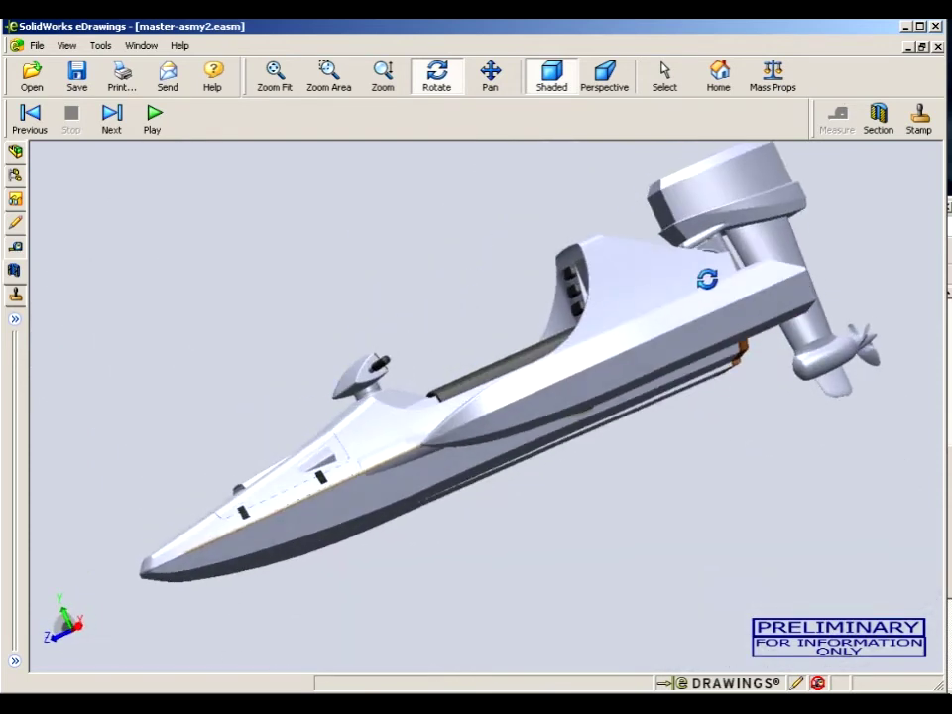
{"action": "left_click_drag", "start_coordinate": [707, 278], "coordinate": [759, 333]}
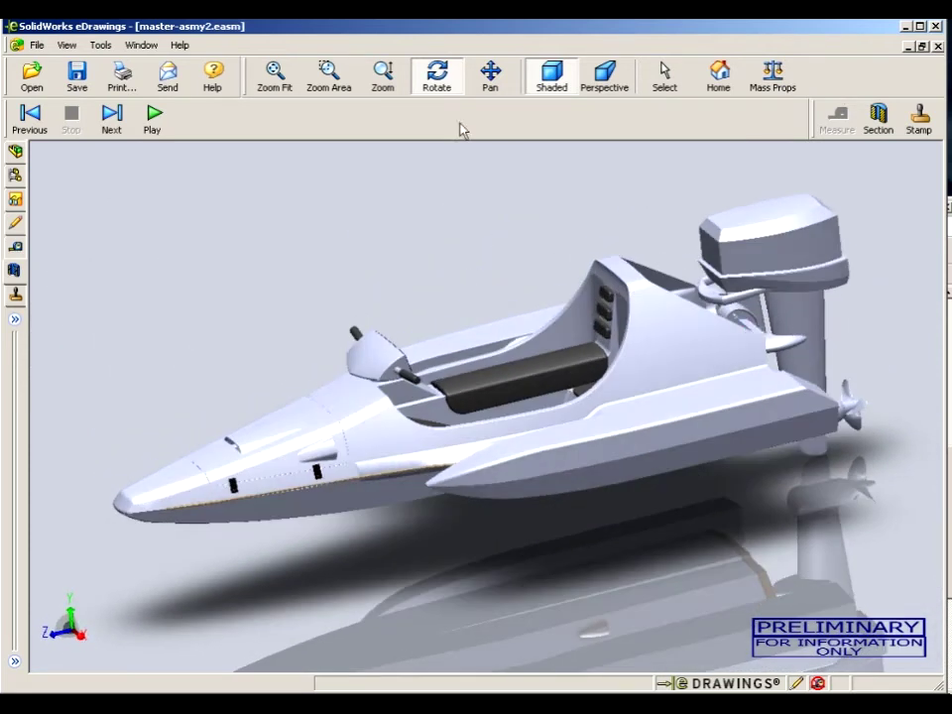
- Make the boat hull transparent to reveal the wooden deck beneath
{"action": "left_click", "coordinate": [665, 74]}
{"action": "left_click", "coordinate": [636, 358]}
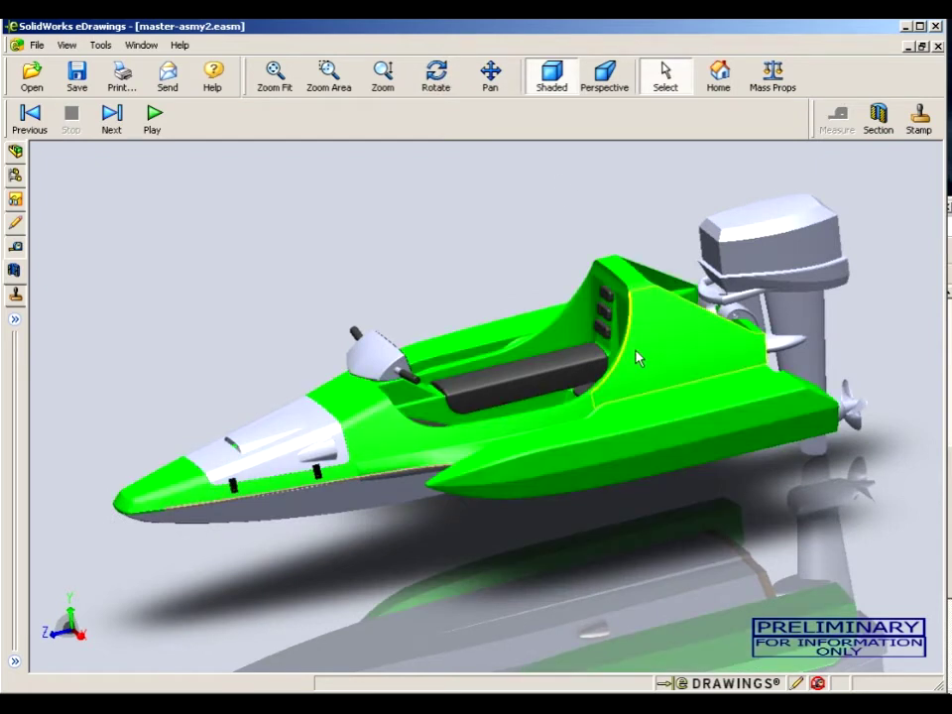
{"action": "right_click", "coordinate": [638, 358]}
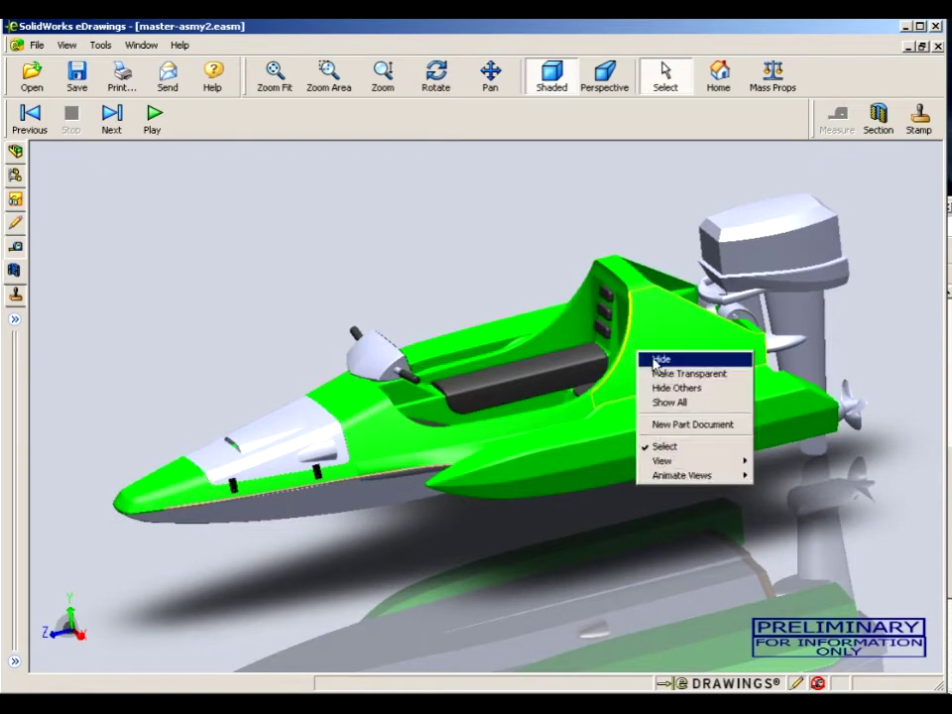
{"action": "left_click", "coordinate": [664, 374]}
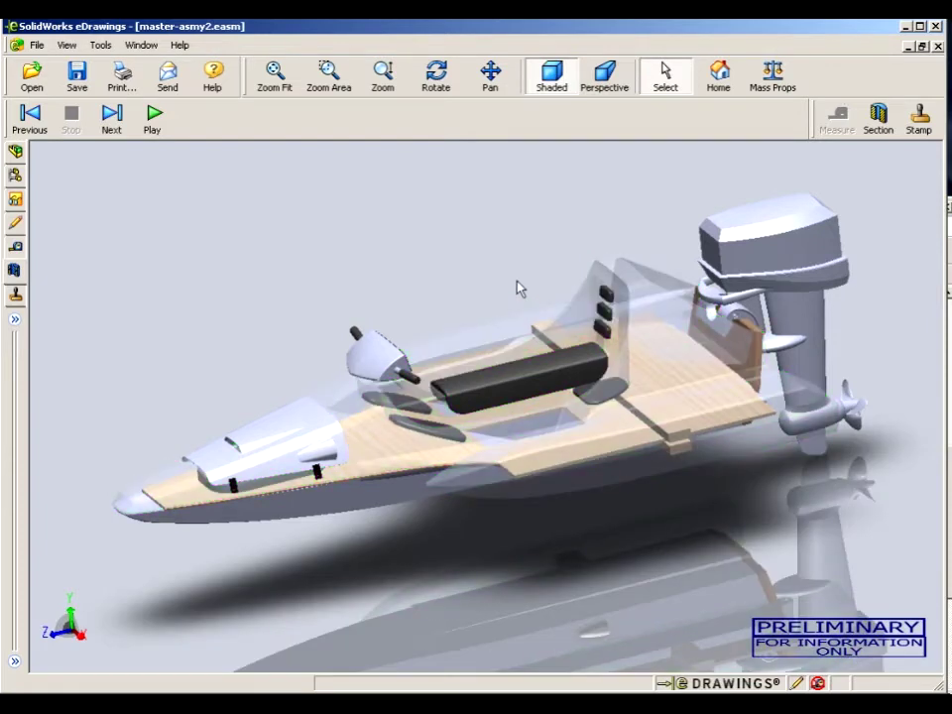
- Turn the transparent hull solid again
{"action": "left_click", "coordinate": [651, 359]}
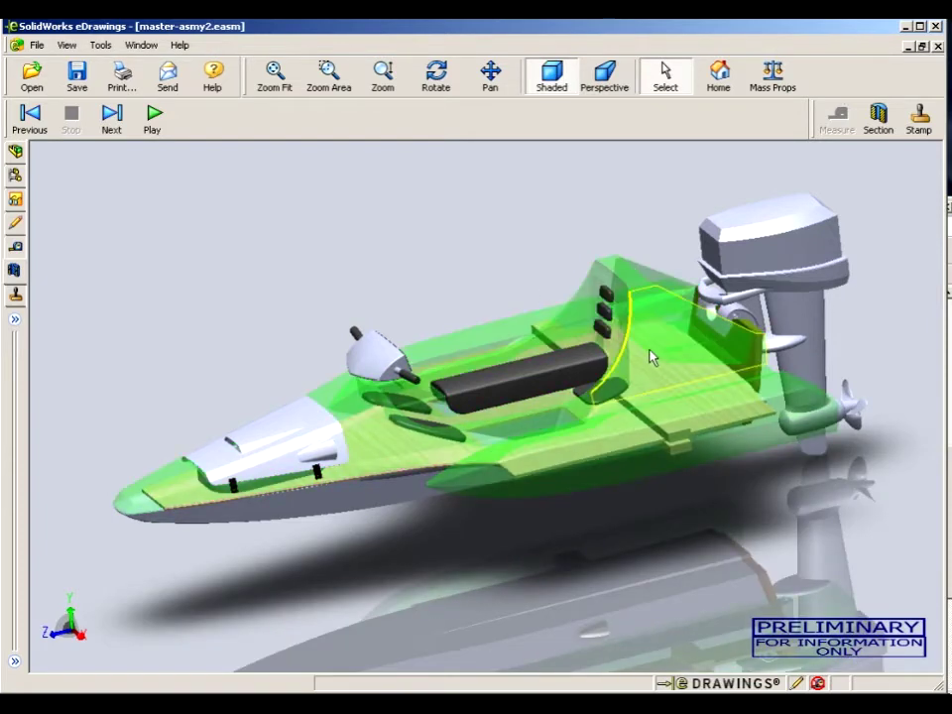
{"action": "right_click", "coordinate": [654, 354]}
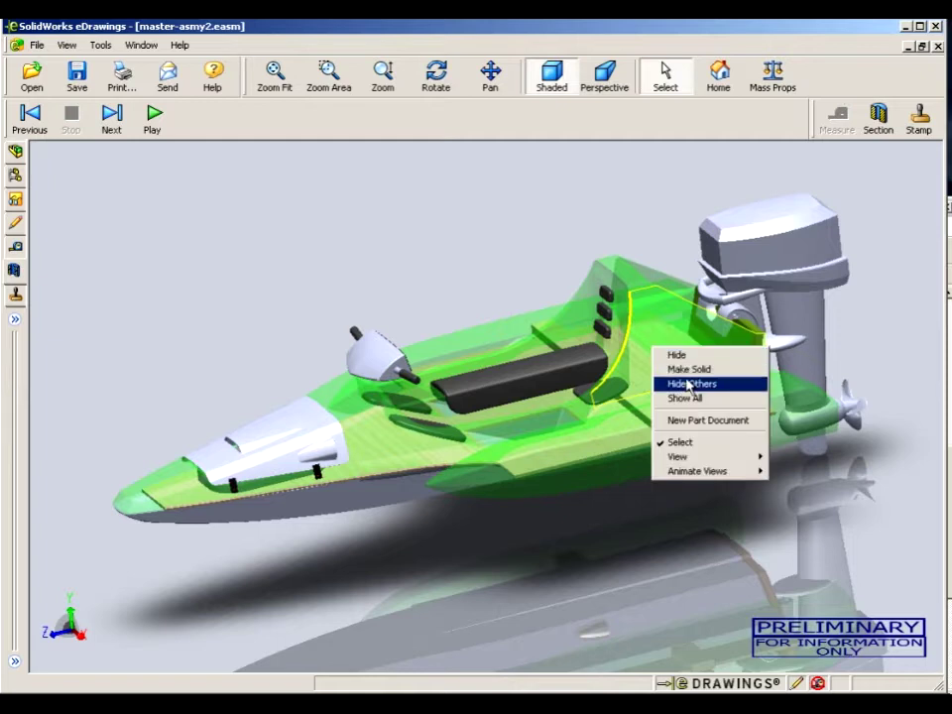
{"action": "left_click", "coordinate": [686, 373]}
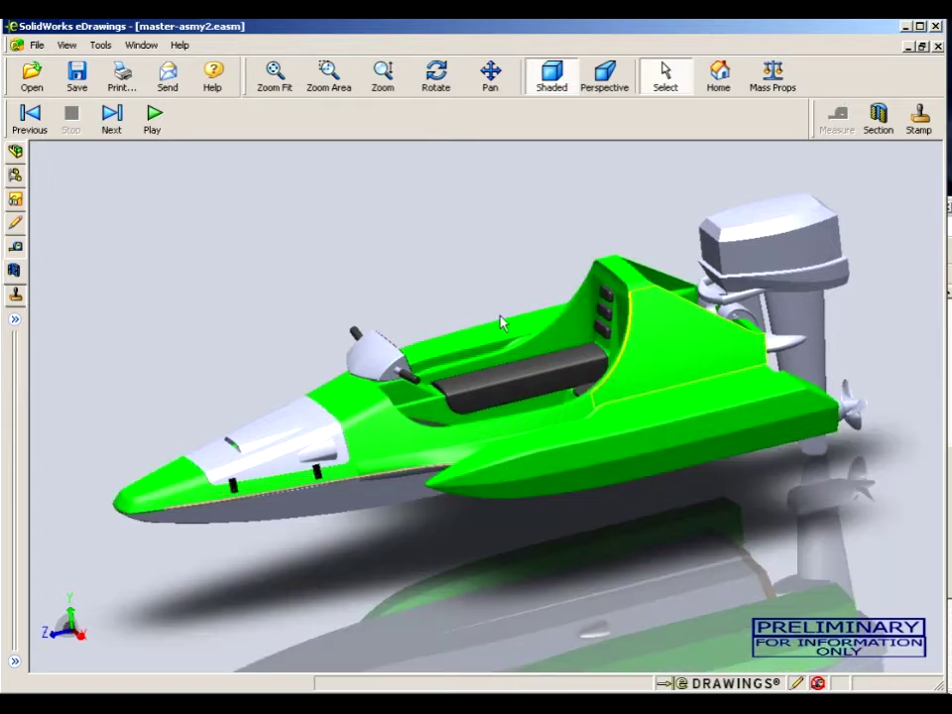
- Zoom in on the nose and make the canopy panel transparent to expose the compartment
{"action": "left_click", "coordinate": [317, 396]}
{"action": "scroll", "coordinate": [282, 474], "scroll_direction": "up", "scroll_amount": 3}
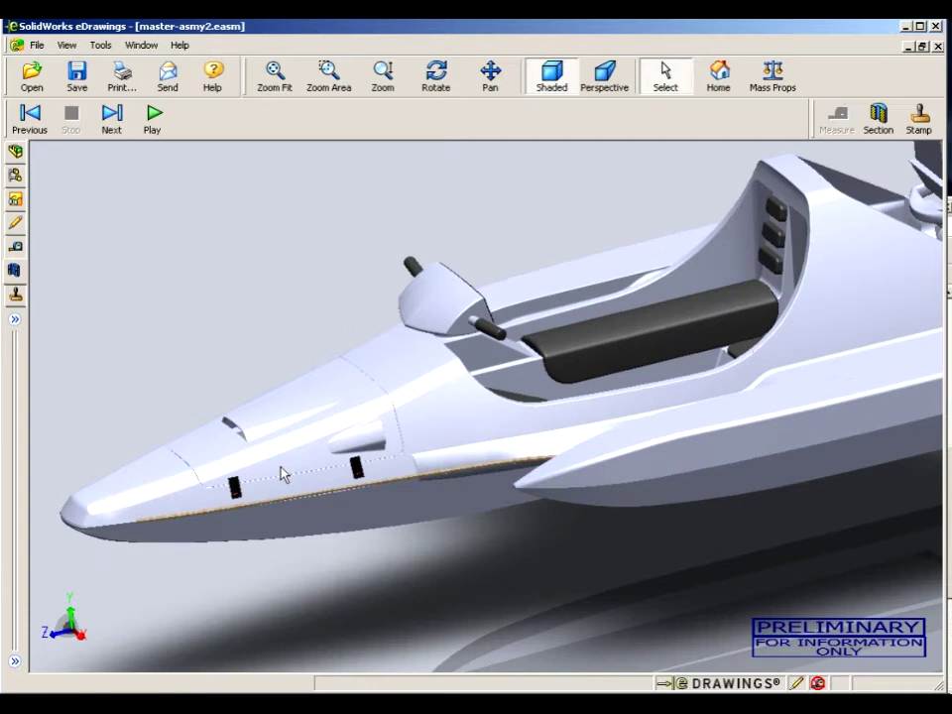
{"action": "left_click", "coordinate": [301, 457]}
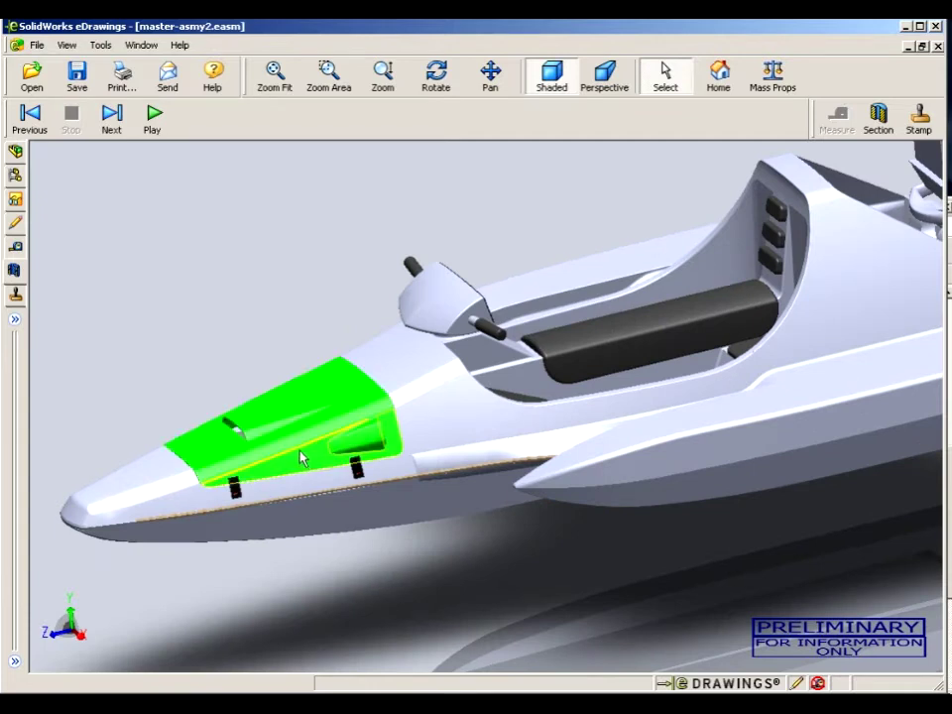
{"action": "right_click", "coordinate": [300, 457]}
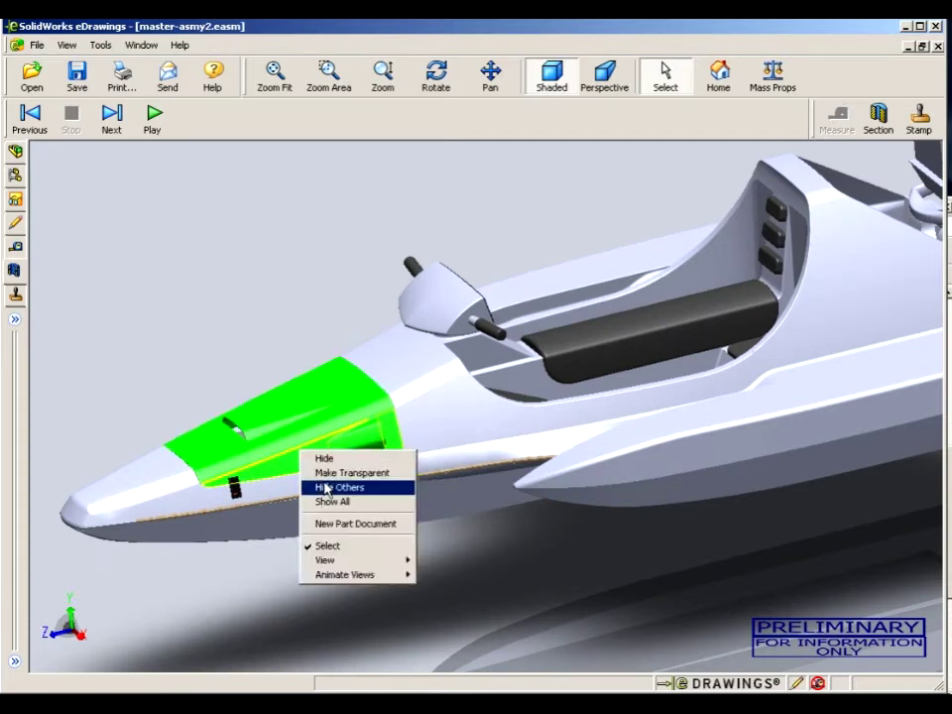
{"action": "left_click", "coordinate": [337, 473]}
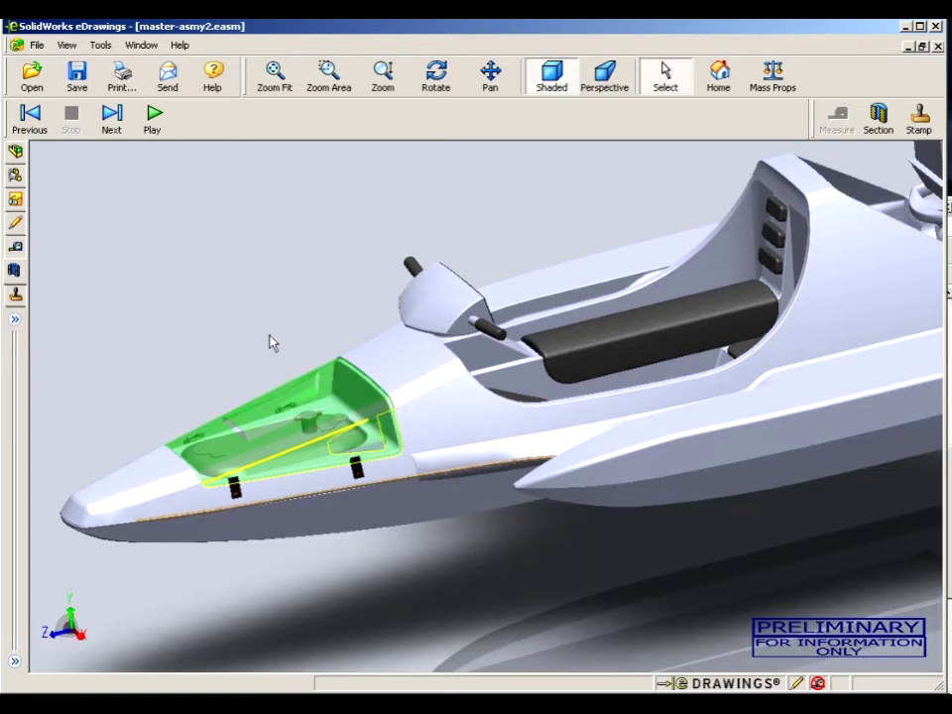
- Fit the whole boat in view and make the nose canopy solid again
{"action": "left_click", "coordinate": [269, 342]}
{"action": "scroll", "coordinate": [304, 480], "scroll_direction": "up", "scroll_amount": 4}
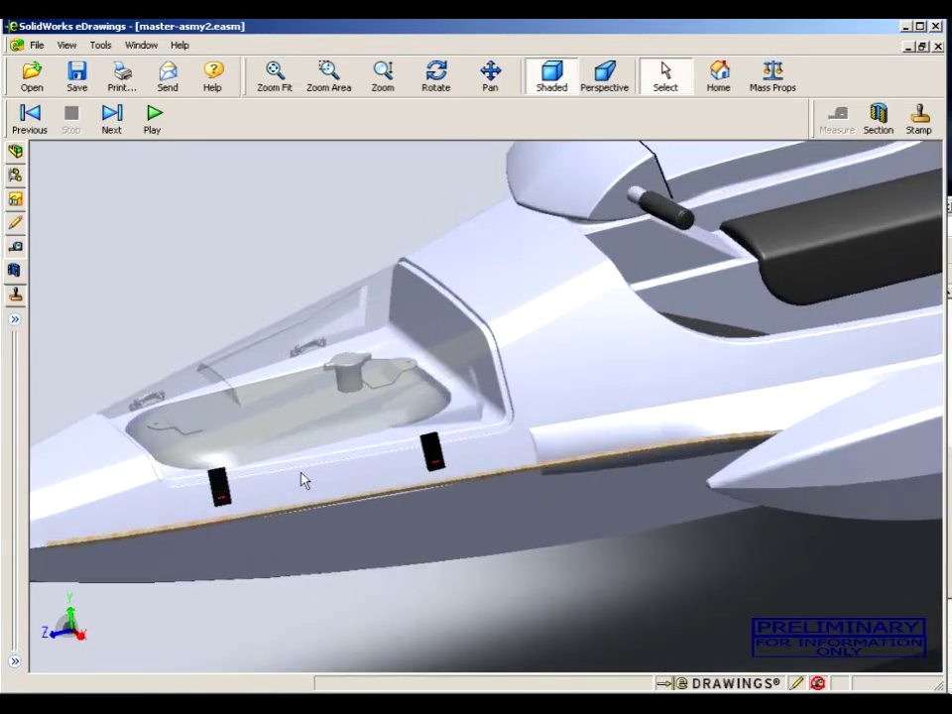
{"action": "scroll", "coordinate": [301, 480], "scroll_direction": "down", "scroll_amount": 6}
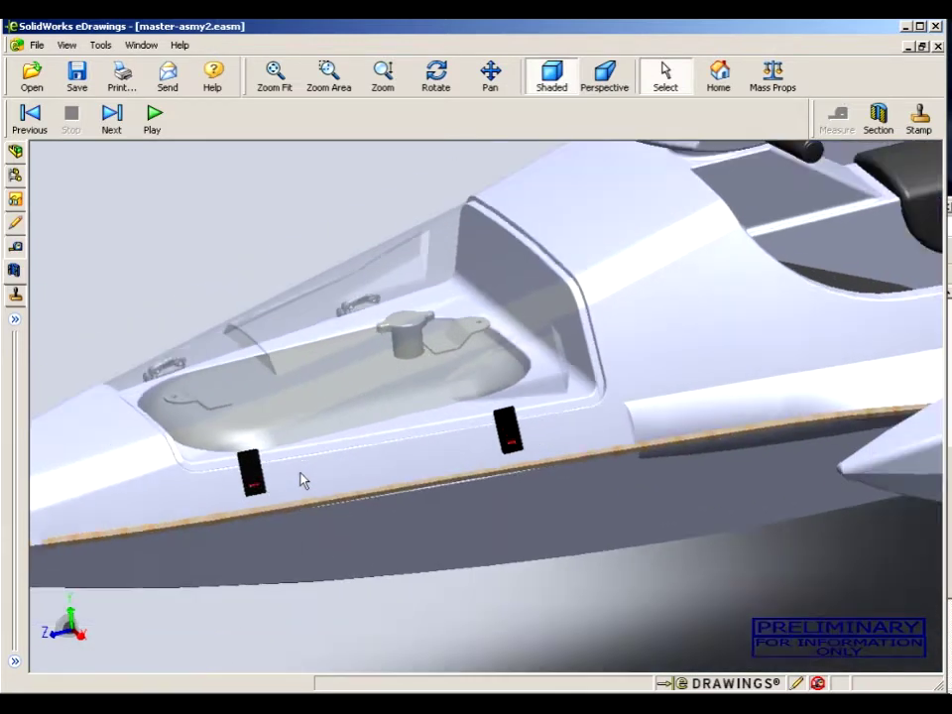
{"action": "left_click", "coordinate": [274, 77]}
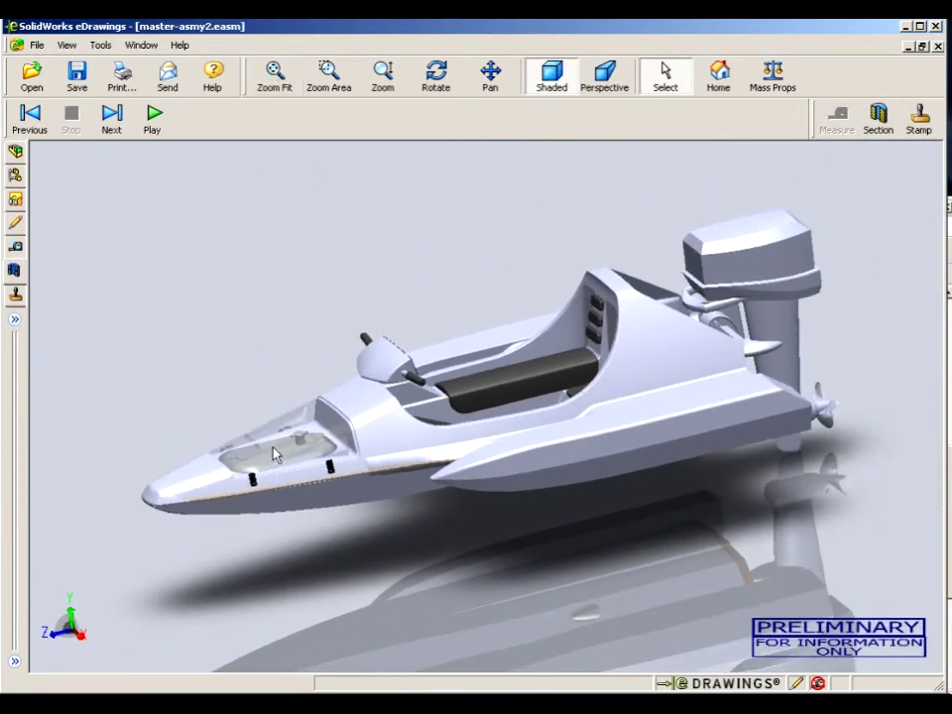
{"action": "left_click", "coordinate": [297, 425]}
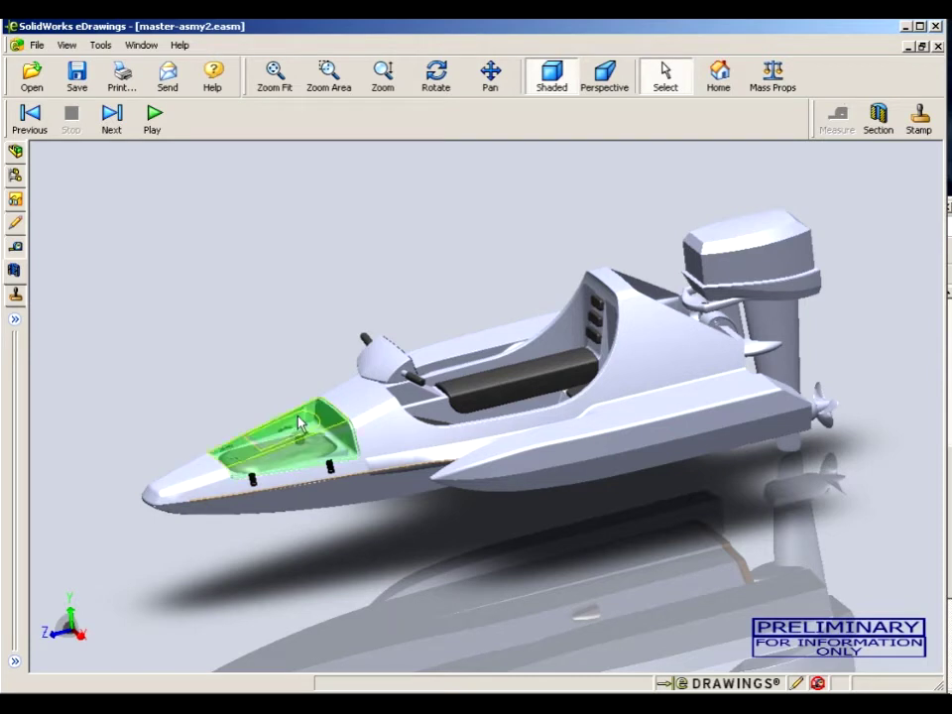
{"action": "right_click", "coordinate": [297, 417]}
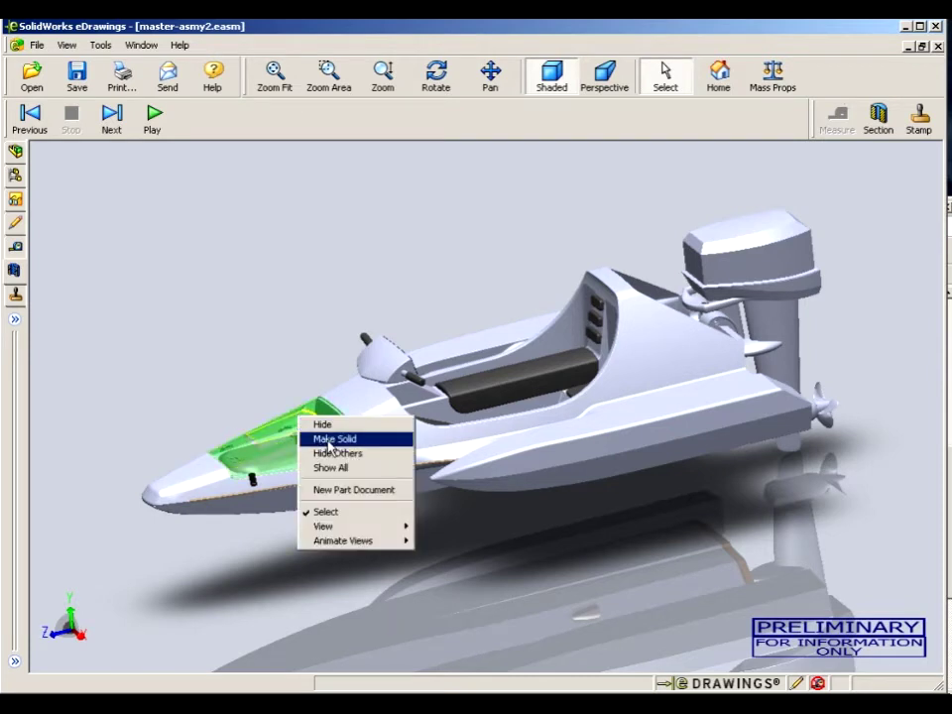
{"action": "left_click", "coordinate": [330, 439]}
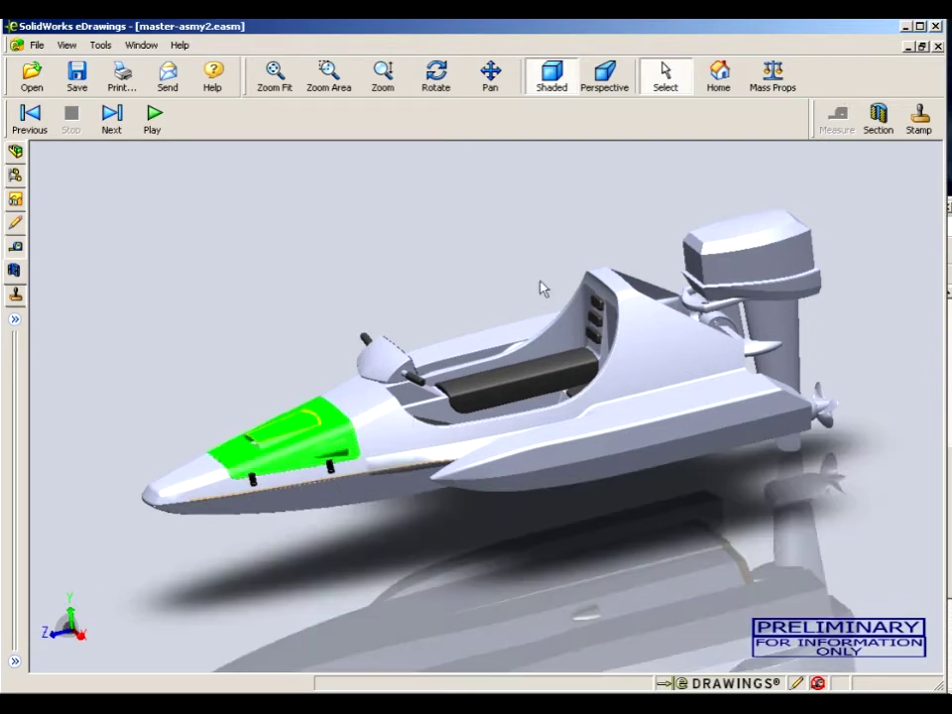
- Orbit into the cockpit, select the wooden deck panel and open it as a separate part document
{"action": "left_click", "coordinate": [436, 74]}
{"action": "left_click_drag", "start_coordinate": [457, 278], "coordinate": [486, 444]}
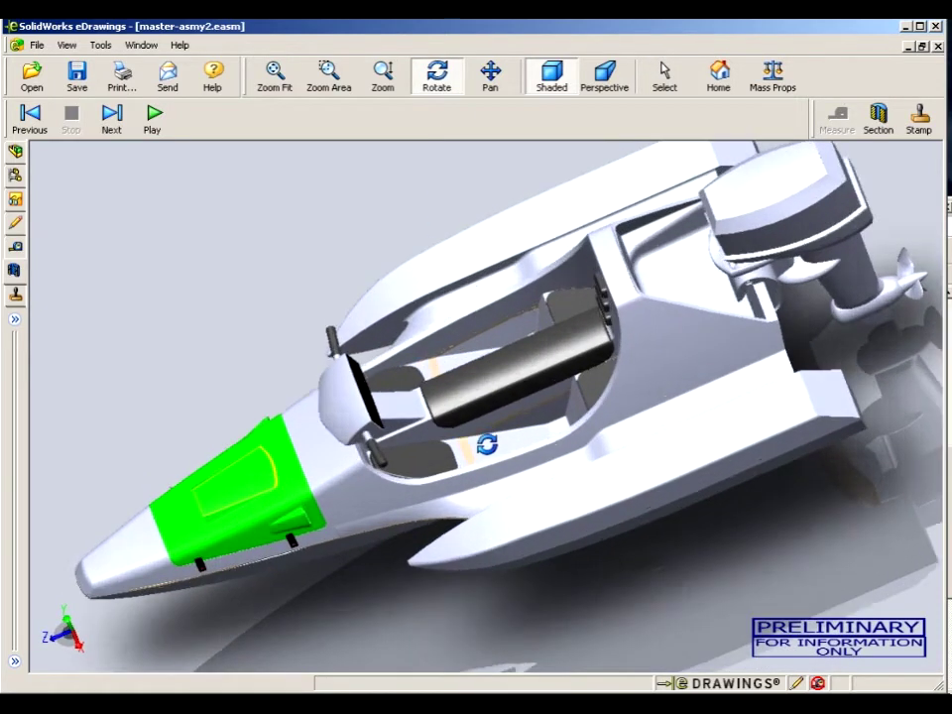
{"action": "scroll", "coordinate": [486, 444], "scroll_direction": "up", "scroll_amount": 5}
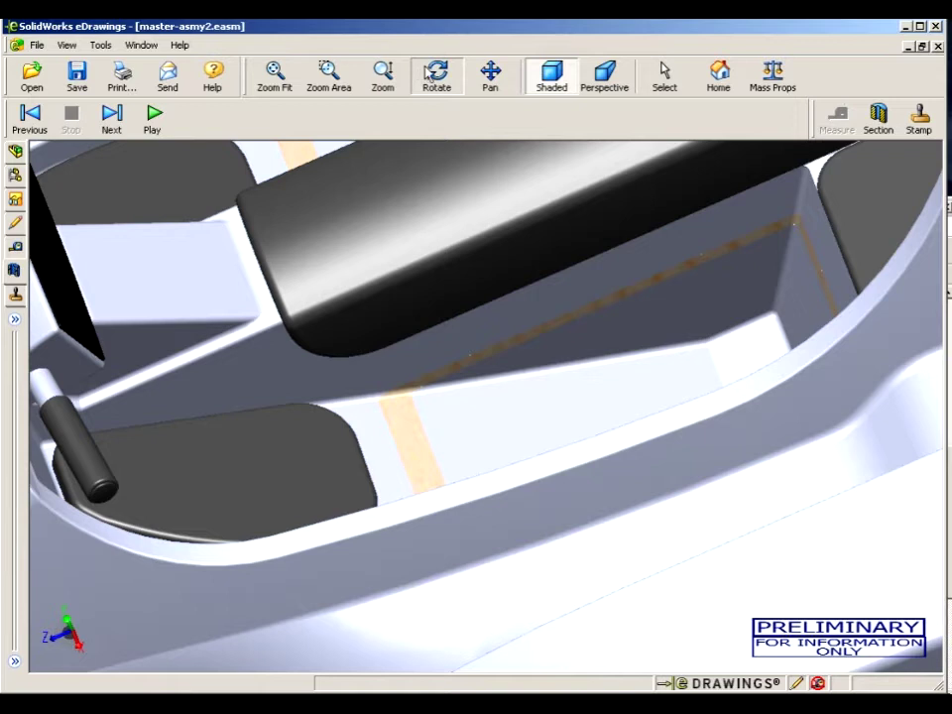
{"action": "left_click", "coordinate": [431, 75]}
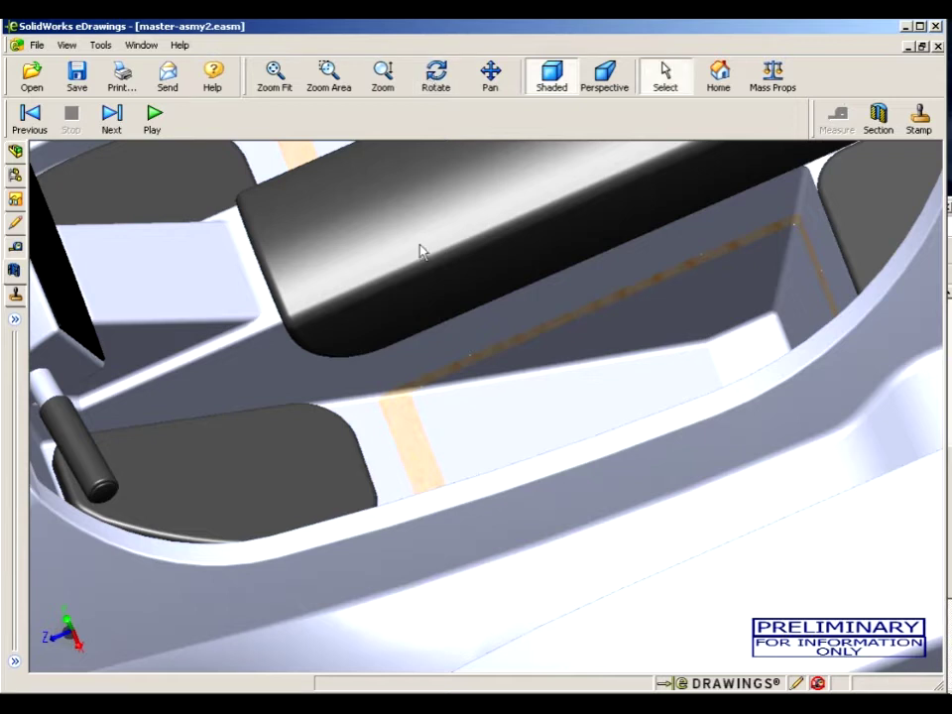
{"action": "left_click", "coordinate": [413, 447]}
{"action": "right_click", "coordinate": [415, 443]}
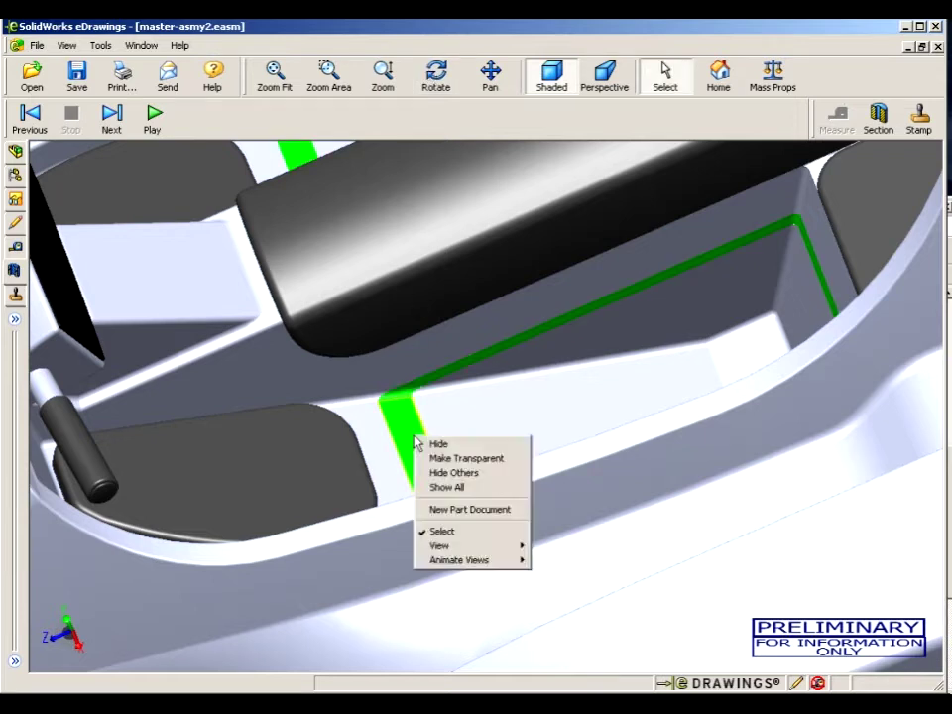
{"action": "left_click", "coordinate": [458, 509]}
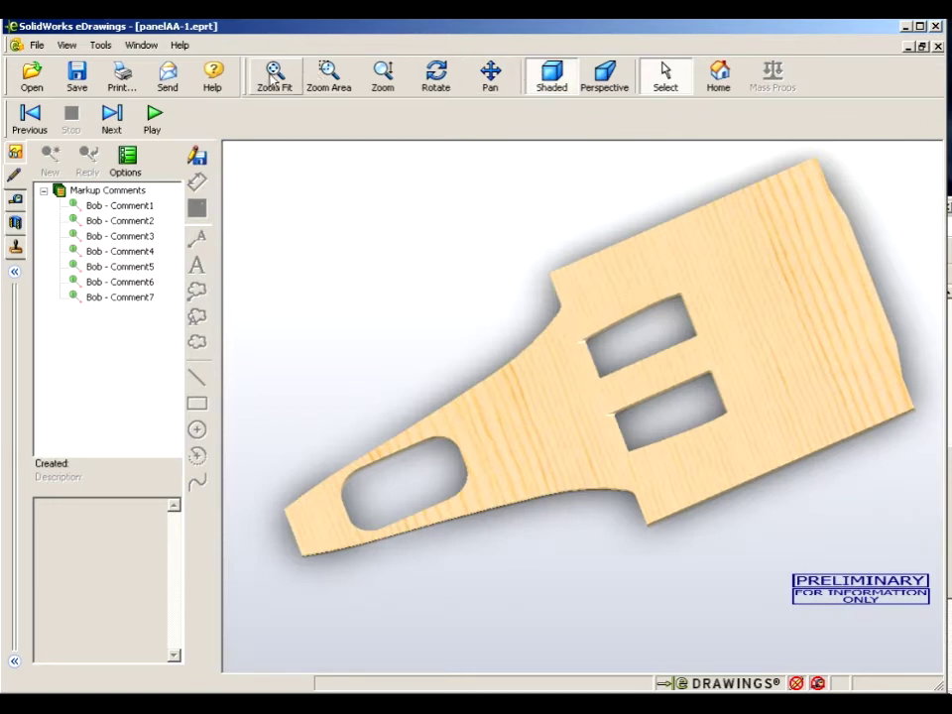
- Orbit the panelAA-1 part to inspect it, then close it to return to master-asmy2
{"action": "left_click", "coordinate": [436, 76]}
{"action": "left_click_drag", "start_coordinate": [539, 348], "coordinate": [505, 419]}
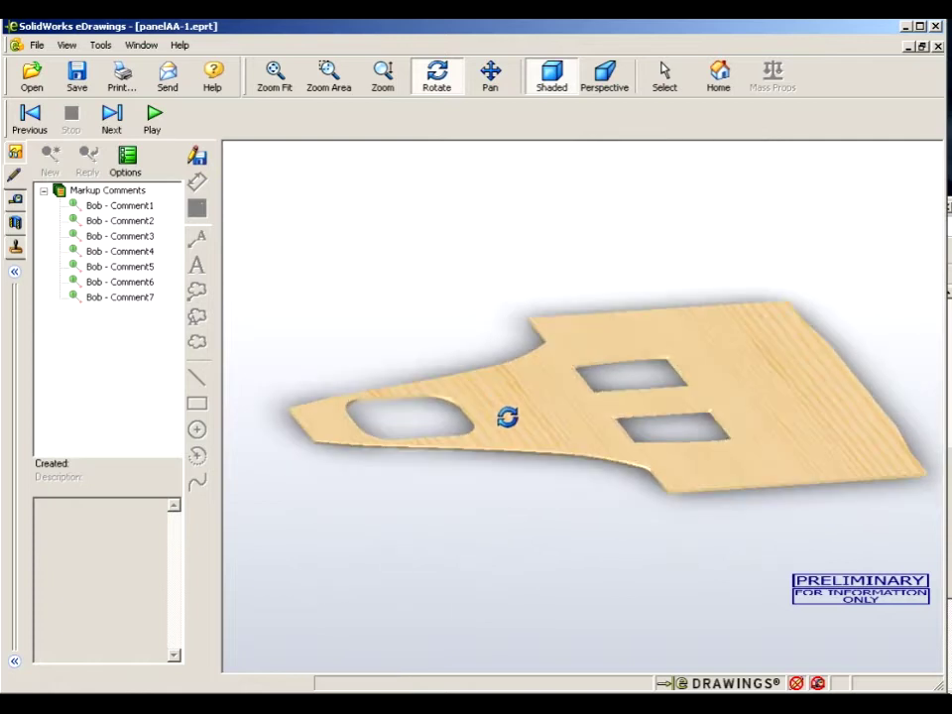
{"action": "left_click", "coordinate": [936, 46]}
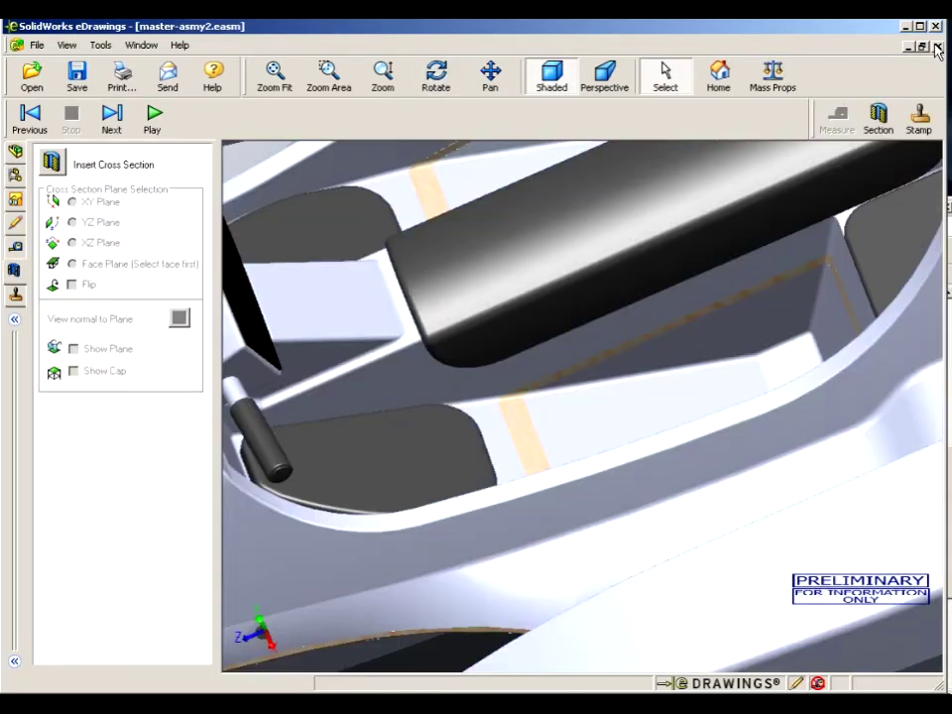
- Show the component tree and bring up the context menu for the panel-A-asmy-1 sub-assembly
{"action": "left_click", "coordinate": [524, 446]}
{"action": "scroll", "coordinate": [523, 445], "scroll_direction": "up", "scroll_amount": 5}
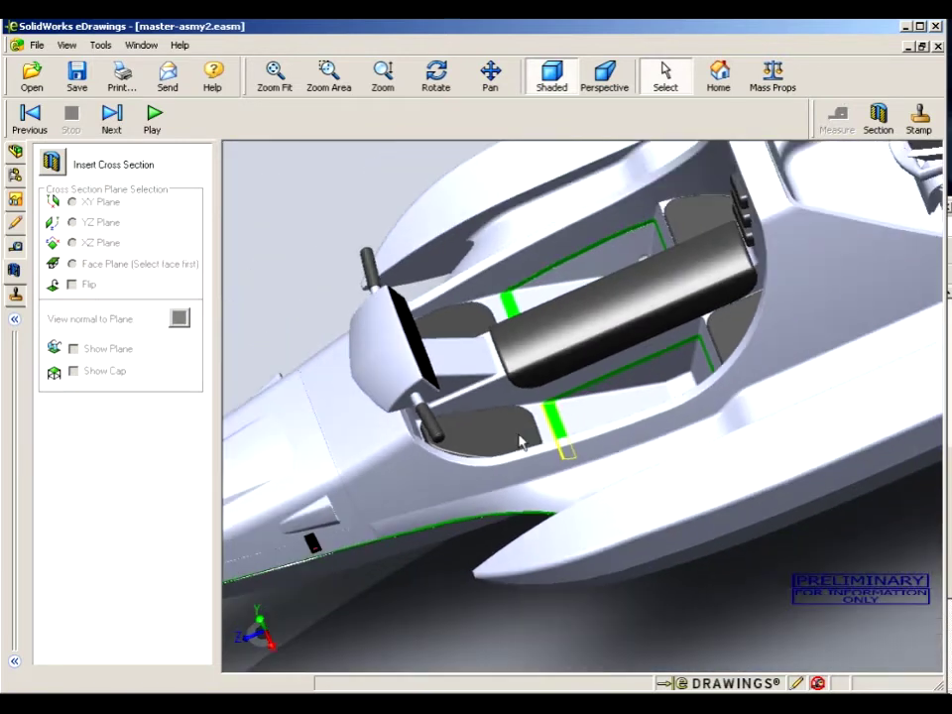
{"action": "left_click", "coordinate": [12, 153]}
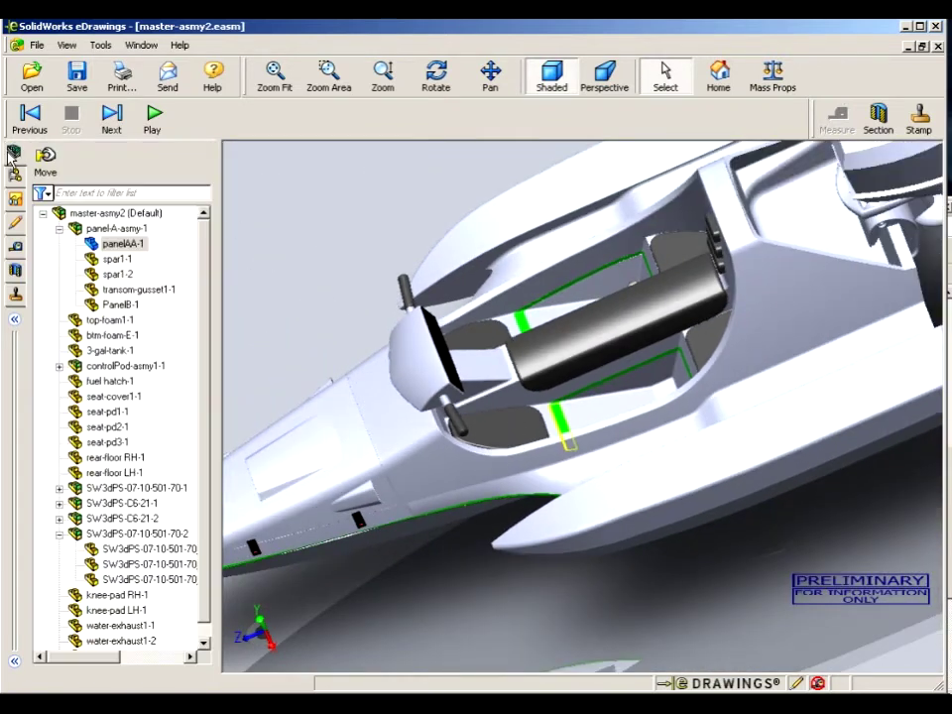
{"action": "left_click", "coordinate": [114, 229]}
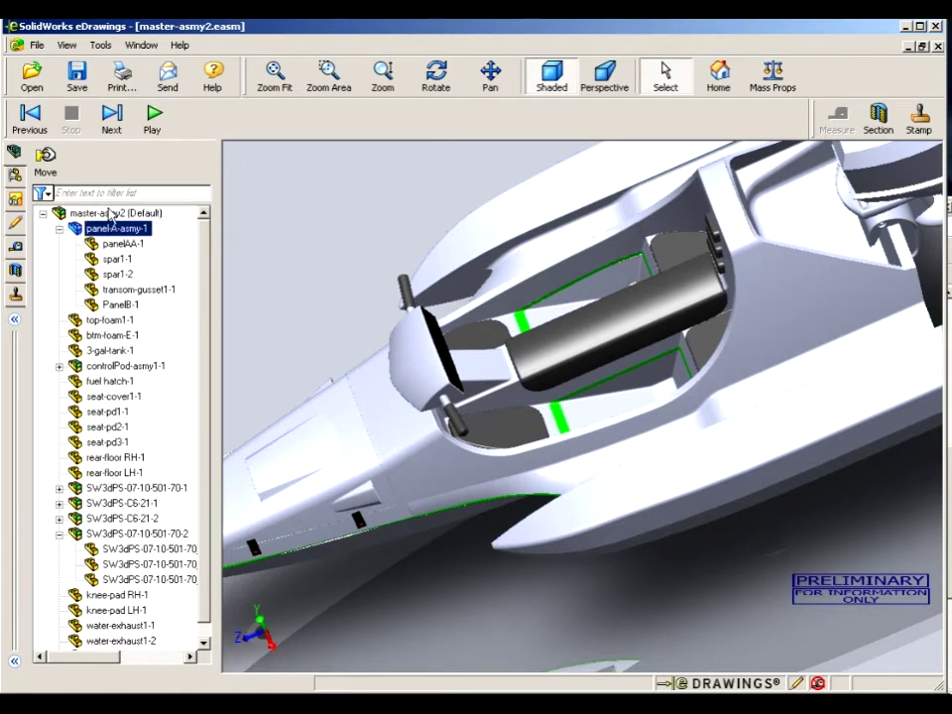
{"action": "right_click", "coordinate": [109, 233]}
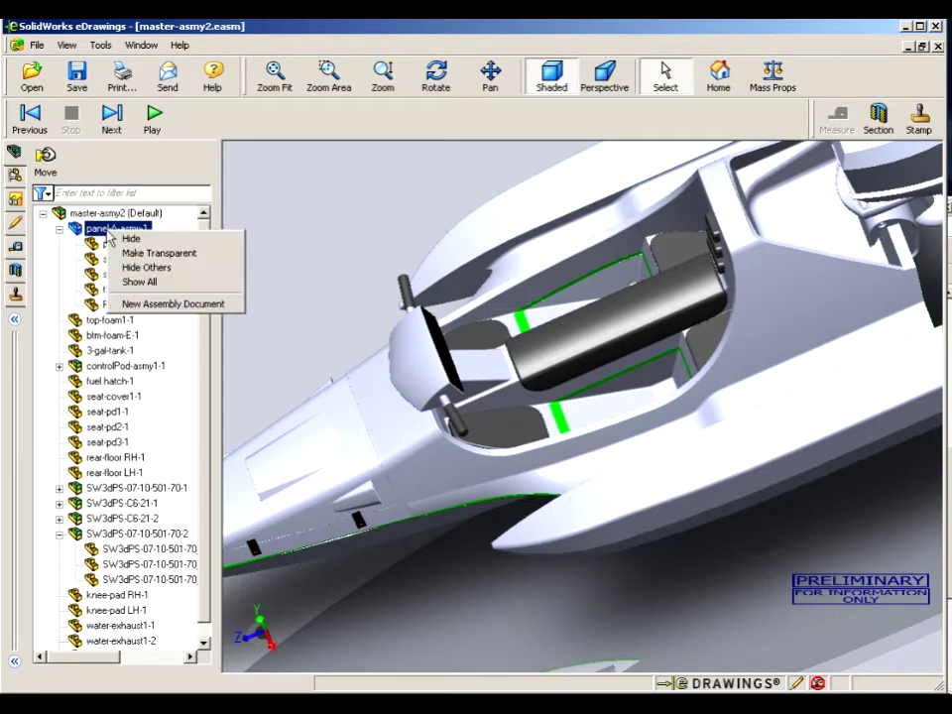
- Open panel-A-asmy-1 as its own assembly document and tumble it to a top-down oblique view
{"action": "left_click", "coordinate": [145, 308]}
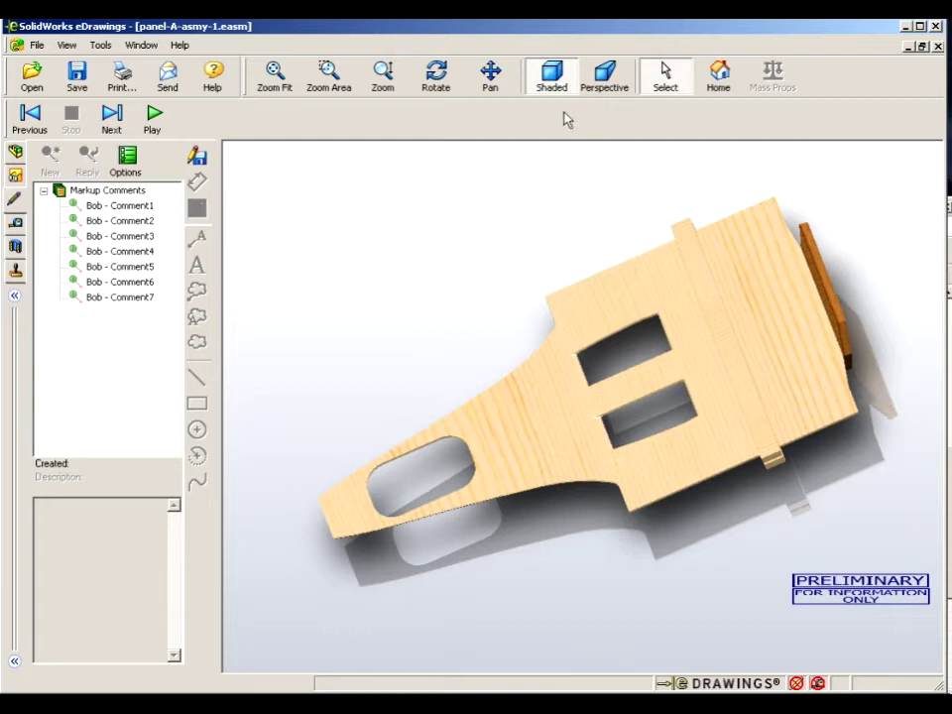
{"action": "left_click", "coordinate": [436, 74]}
{"action": "left_click_drag", "start_coordinate": [467, 417], "coordinate": [500, 340]}
{"action": "scroll", "coordinate": [753, 411], "scroll_direction": "down", "scroll_amount": 5}
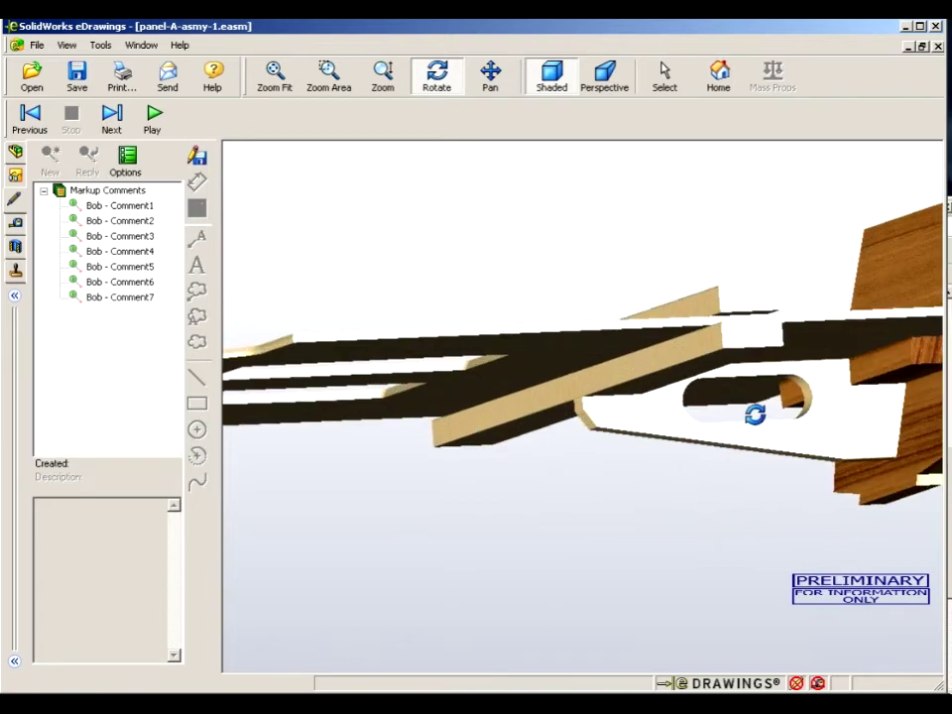
{"action": "left_click_drag", "start_coordinate": [754, 414], "coordinate": [830, 444]}
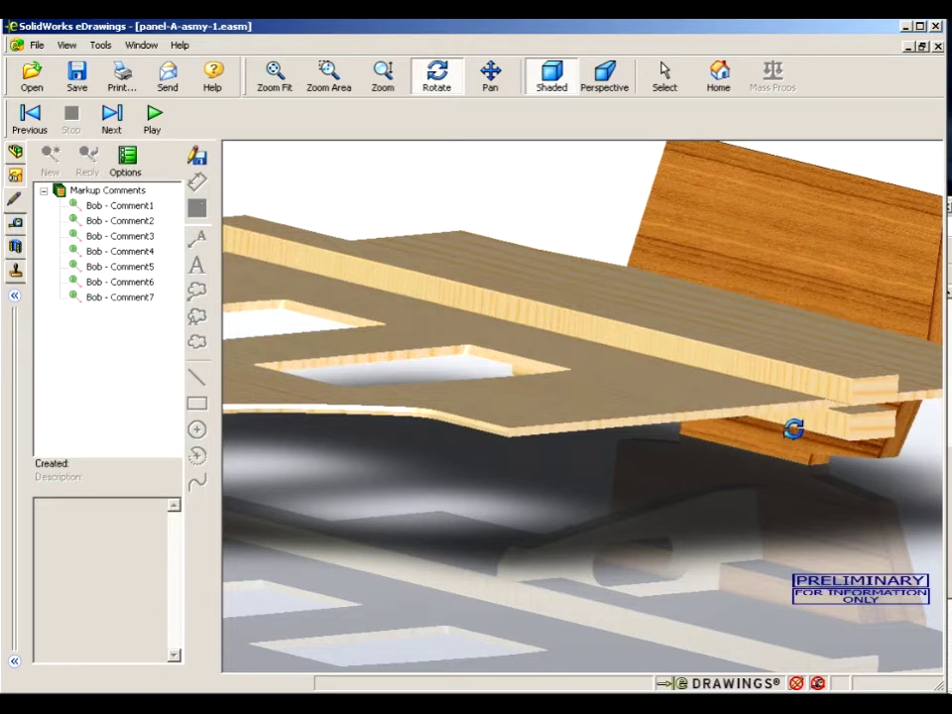
- Tilt the panel to show its top face, then switch back to the master-asmy2 assembly
{"action": "scroll", "coordinate": [793, 428], "scroll_direction": "down", "scroll_amount": 5}
{"action": "left_click_drag", "start_coordinate": [559, 390], "coordinate": [554, 382]}
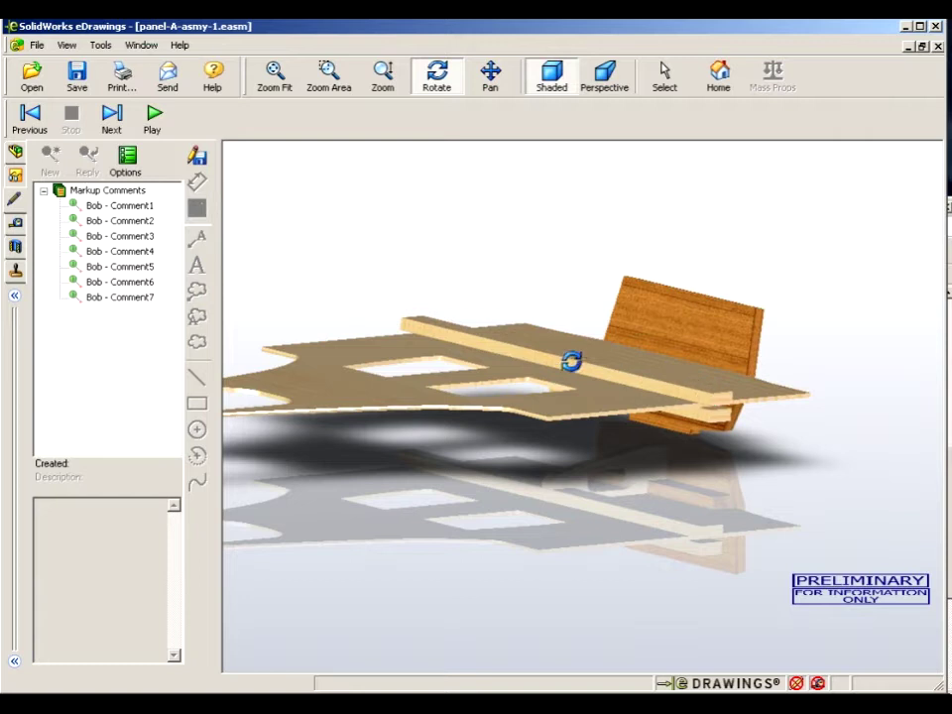
{"action": "left_click_drag", "start_coordinate": [450, 336], "coordinate": [414, 336]}
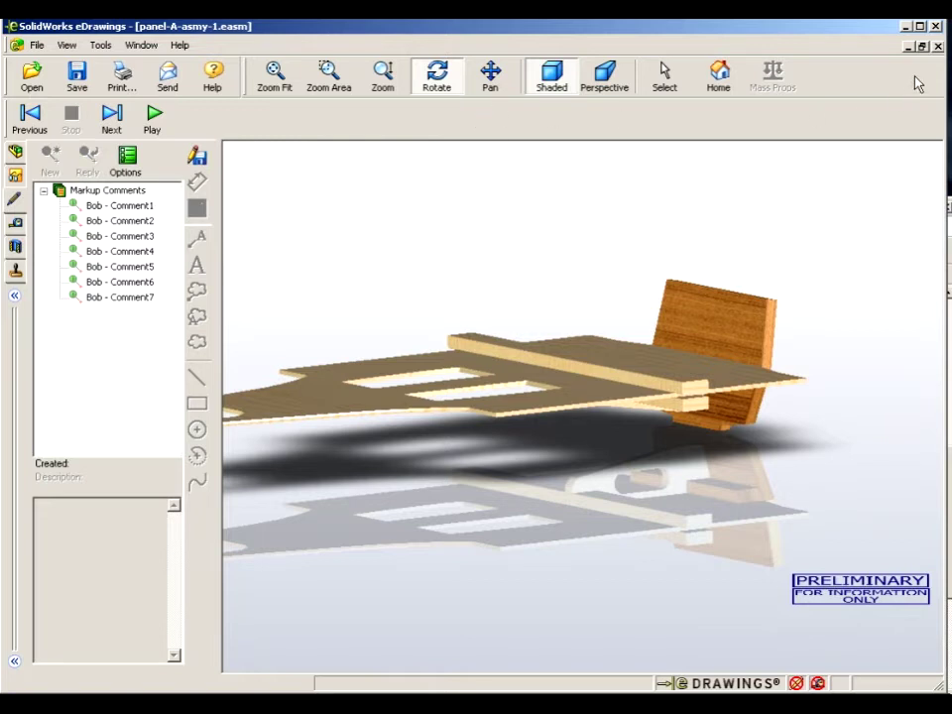
{"action": "key", "text": "ctrl+Tab"}
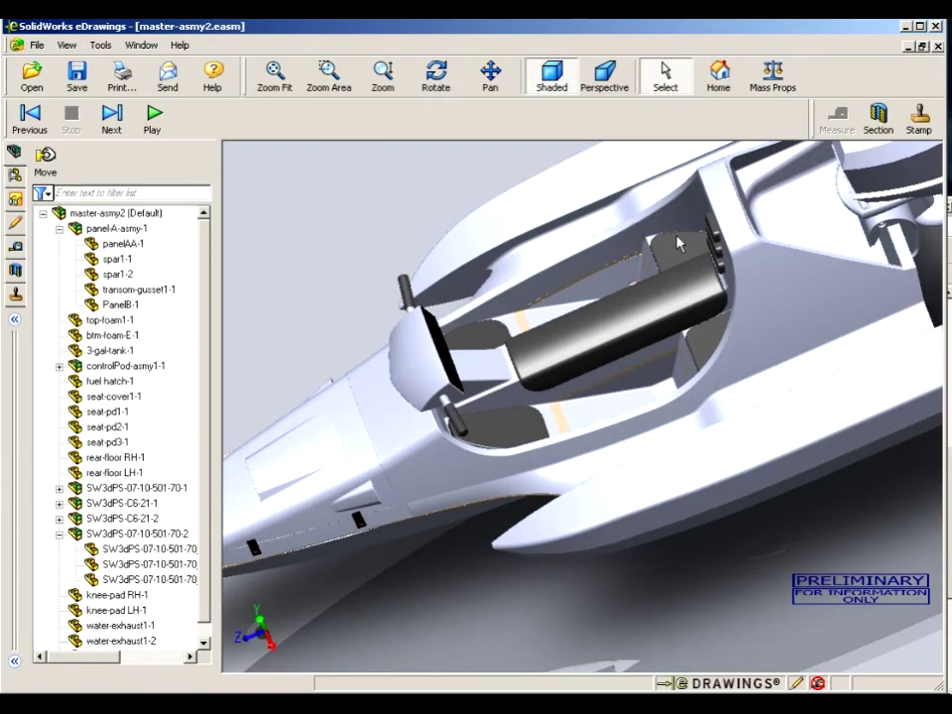
- Show the markup comments and step through Comment1 and Comment2, the footwell drain
{"action": "left_click", "coordinate": [12, 226]}
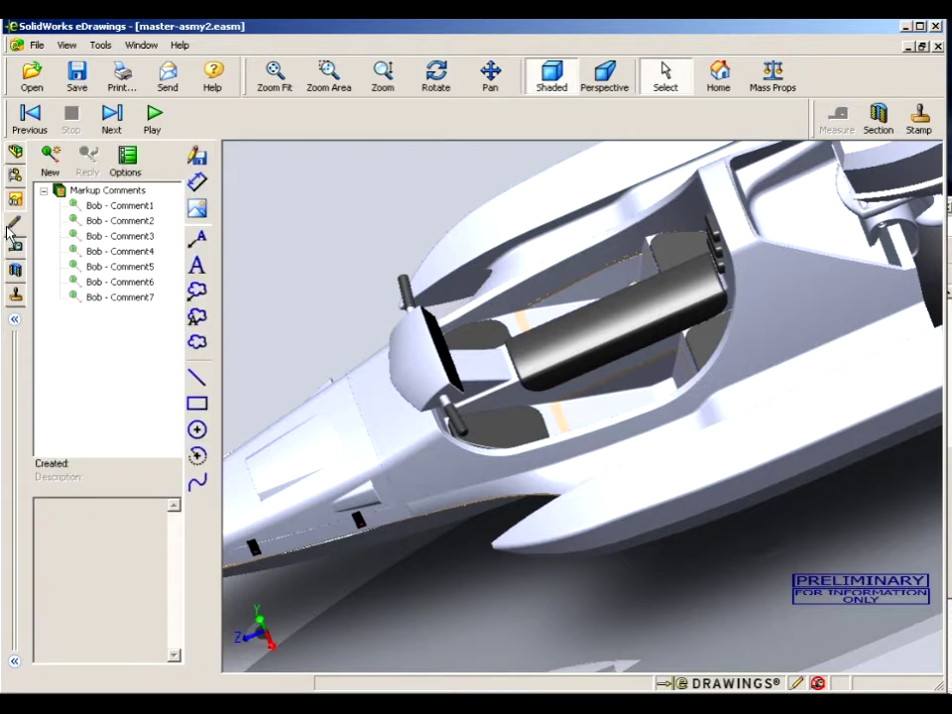
{"action": "left_click", "coordinate": [118, 207]}
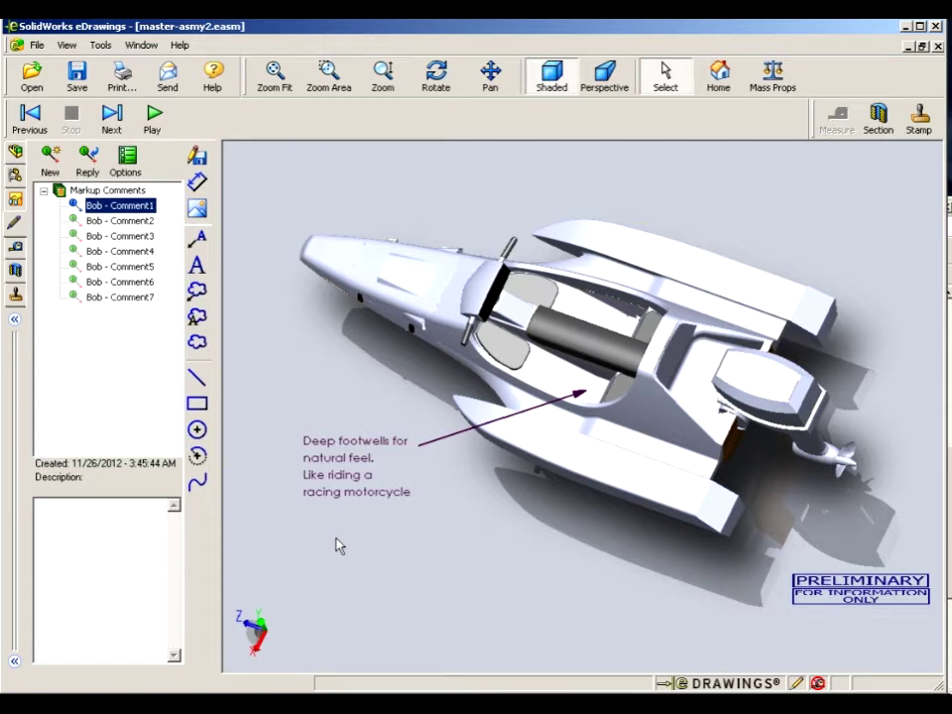
{"action": "left_click", "coordinate": [127, 222]}
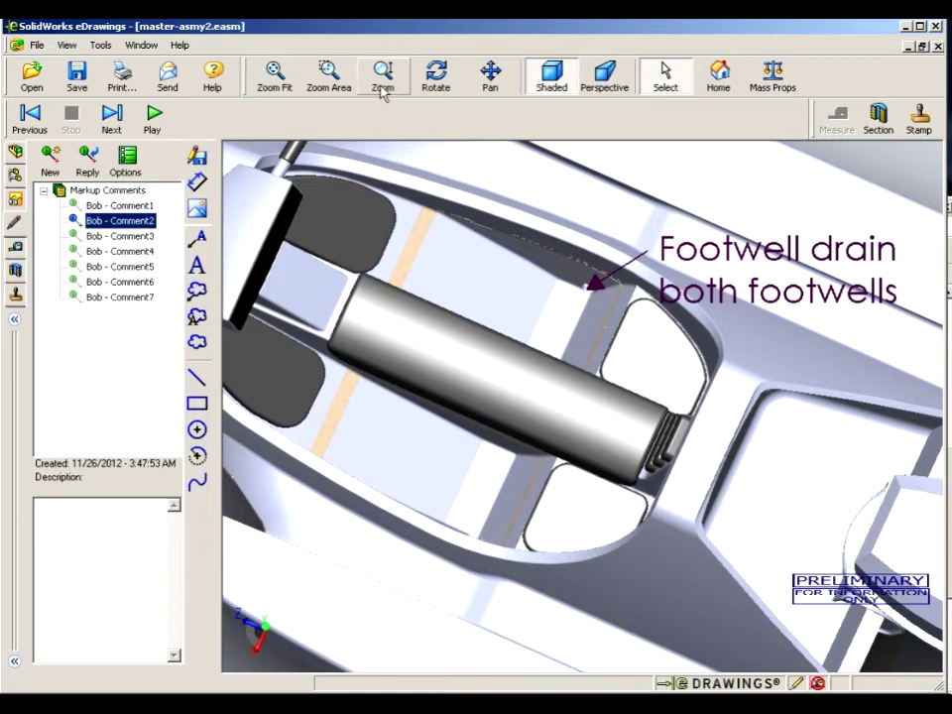
- Fit the boat, orbit to inspect the scoop under the hull, then load Comment3
{"action": "left_click", "coordinate": [271, 80]}
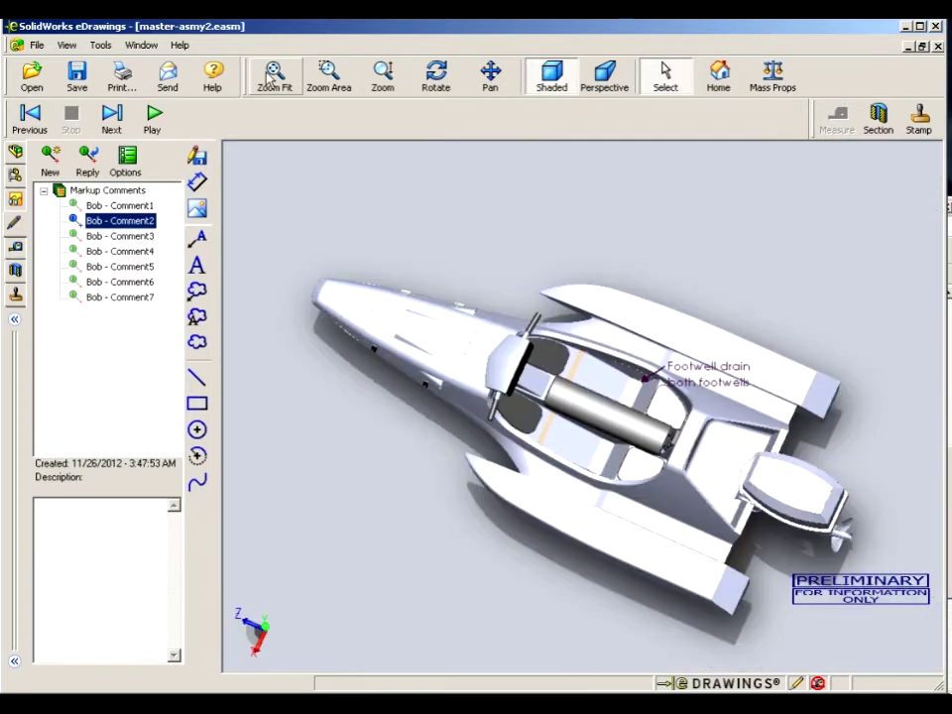
{"action": "left_click", "coordinate": [436, 77]}
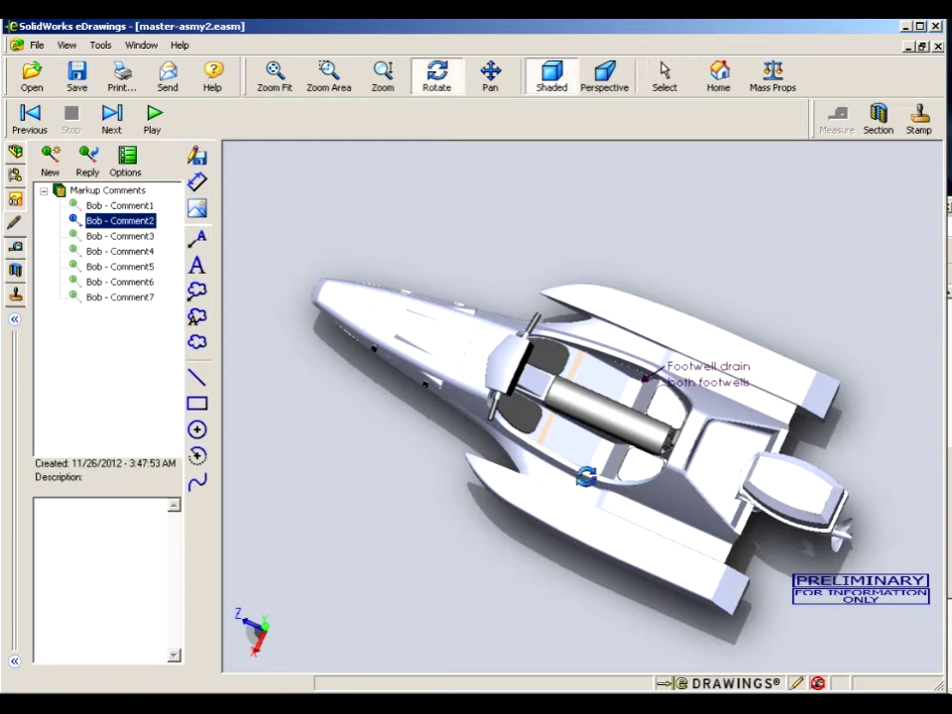
{"action": "left_click_drag", "start_coordinate": [585, 477], "coordinate": [620, 363]}
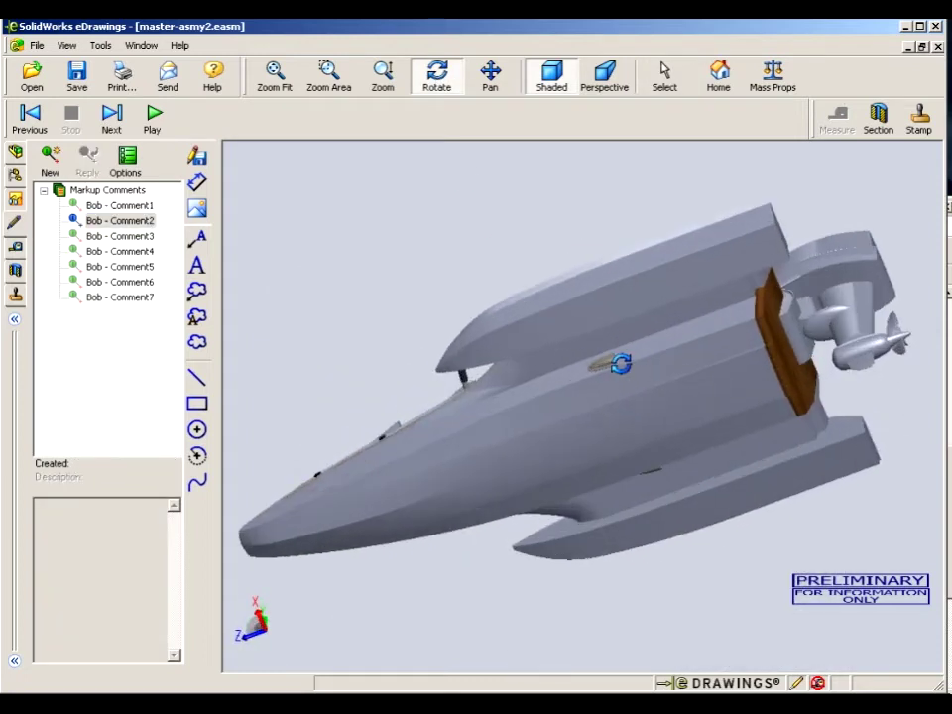
{"action": "scroll", "coordinate": [621, 364], "scroll_direction": "down", "scroll_amount": 10}
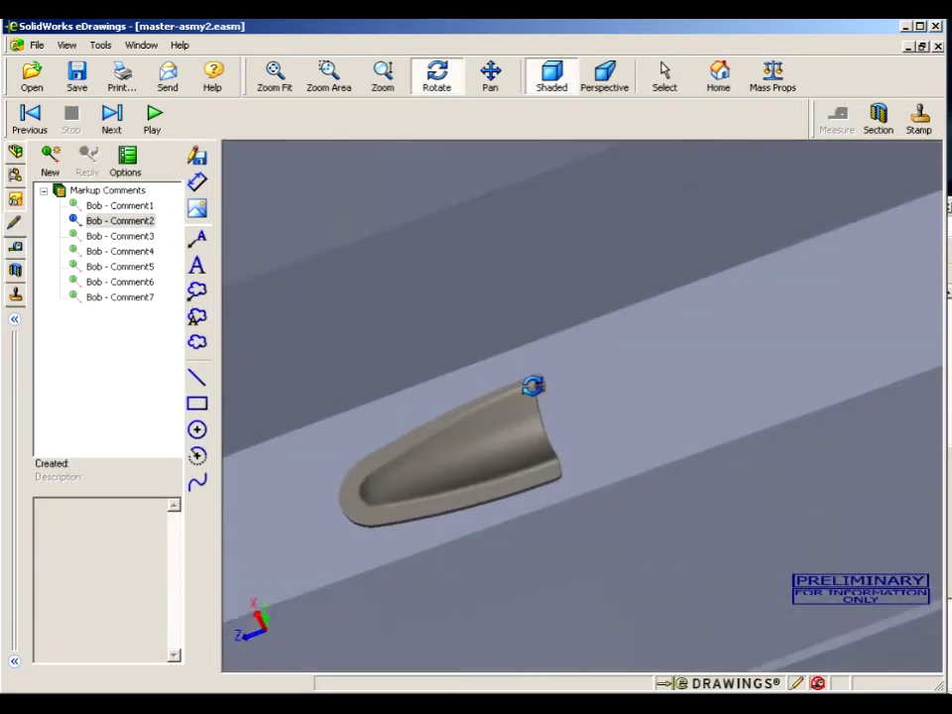
{"action": "left_click_drag", "start_coordinate": [533, 386], "coordinate": [524, 395]}
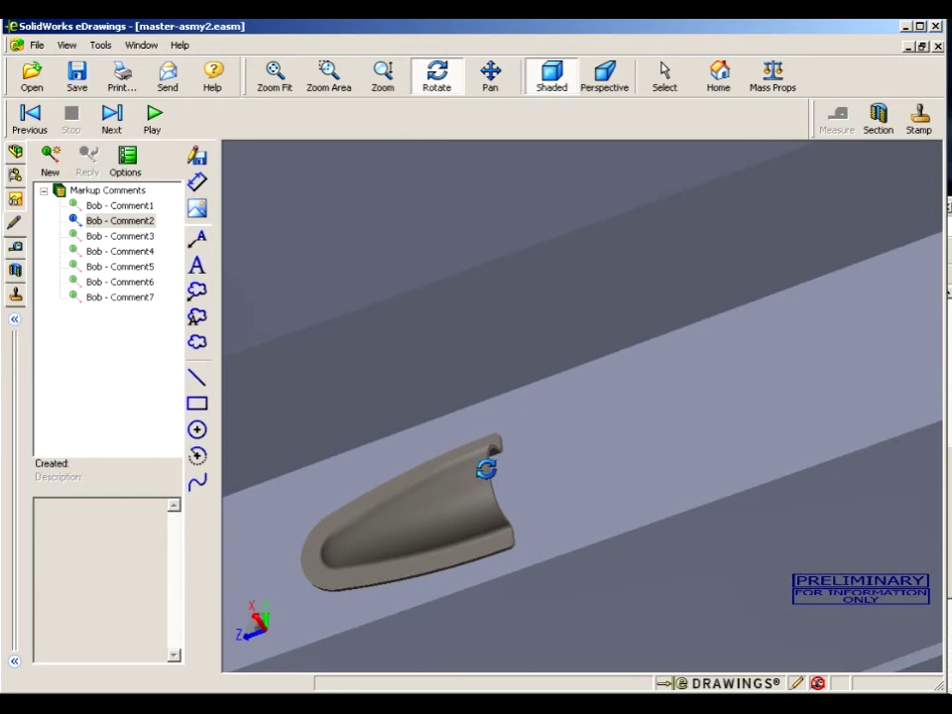
{"action": "scroll", "coordinate": [485, 468], "scroll_direction": "up", "scroll_amount": 10}
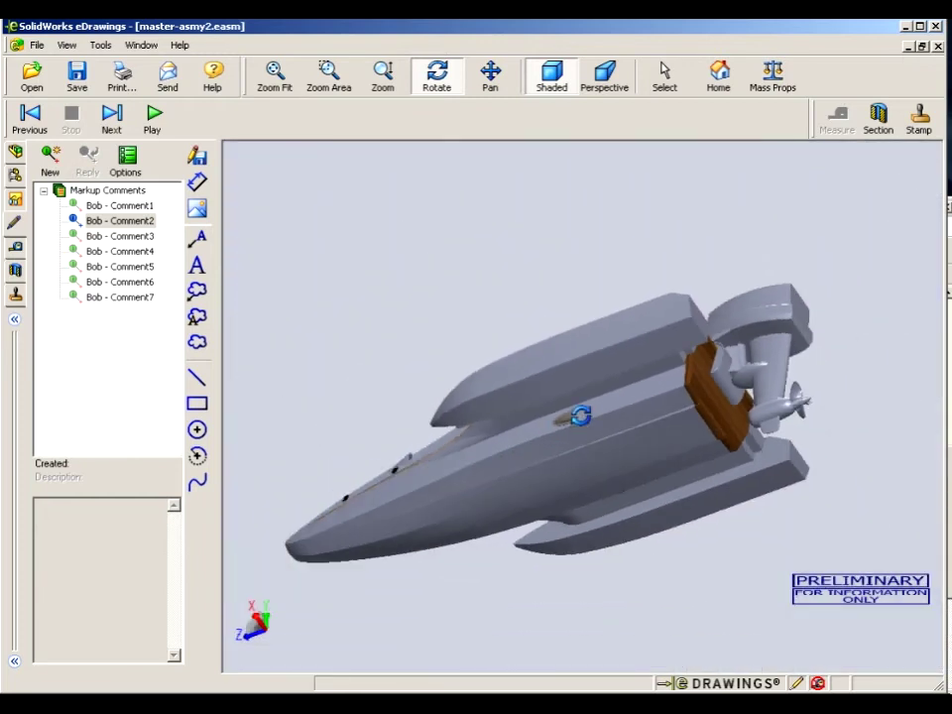
{"action": "left_click_drag", "start_coordinate": [580, 415], "coordinate": [584, 536]}
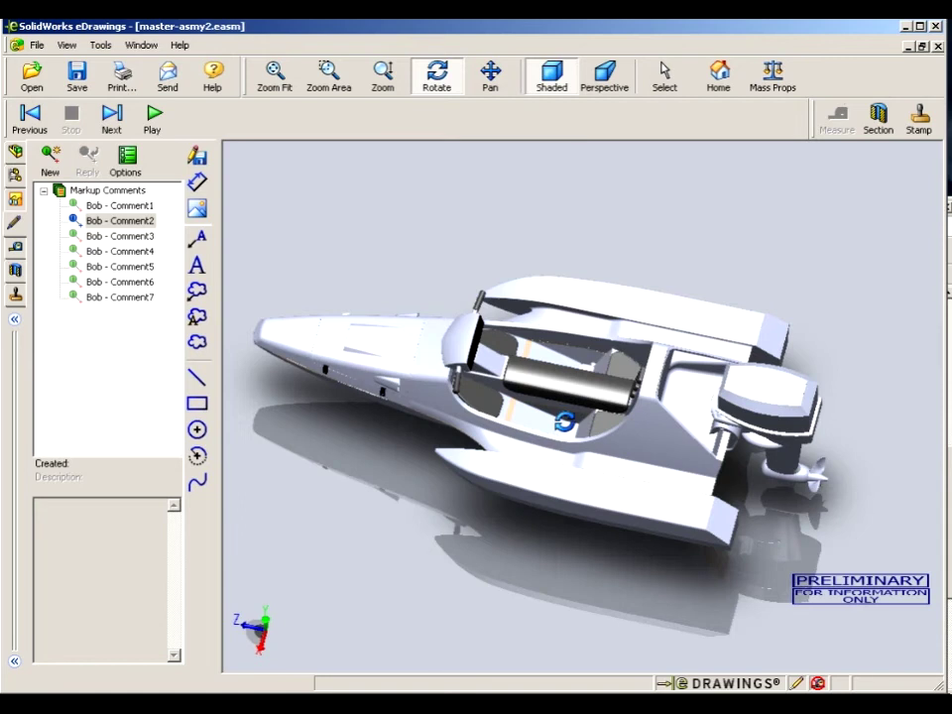
{"action": "scroll", "coordinate": [565, 422], "scroll_direction": "up", "scroll_amount": 5}
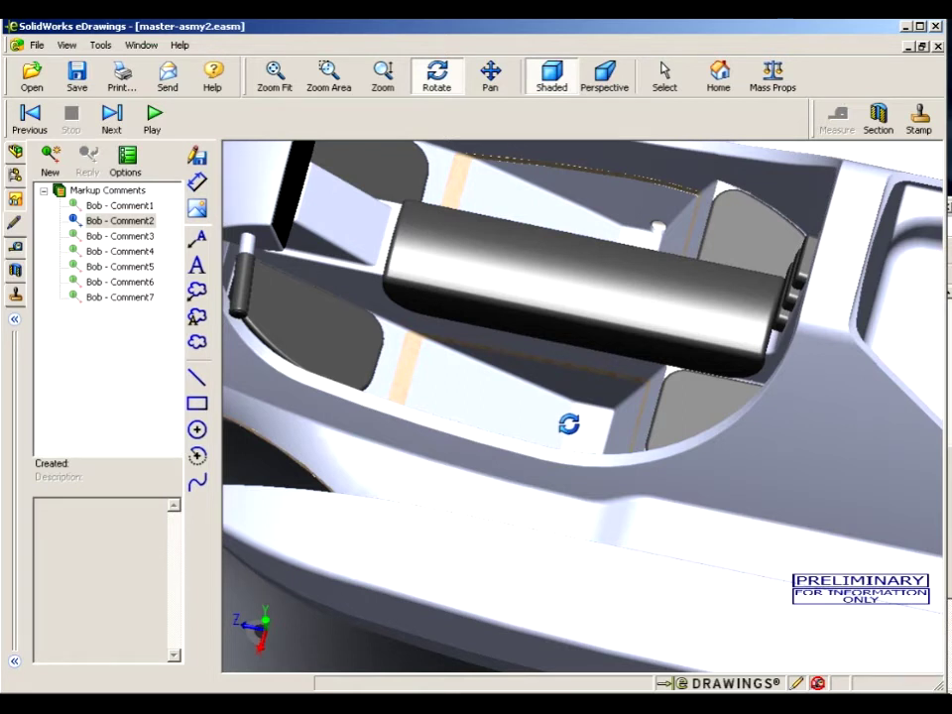
{"action": "left_click", "coordinate": [139, 238]}
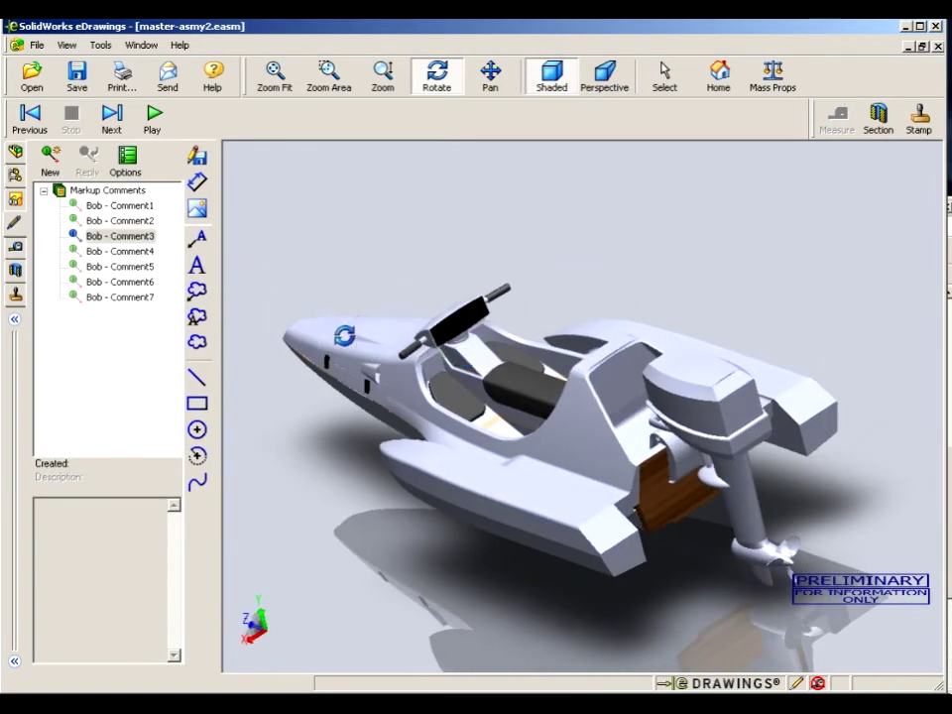
- Step through Comment4 and Comment5, zooming around the fuel tank hatch, then load Comment6
{"action": "left_click", "coordinate": [119, 252]}
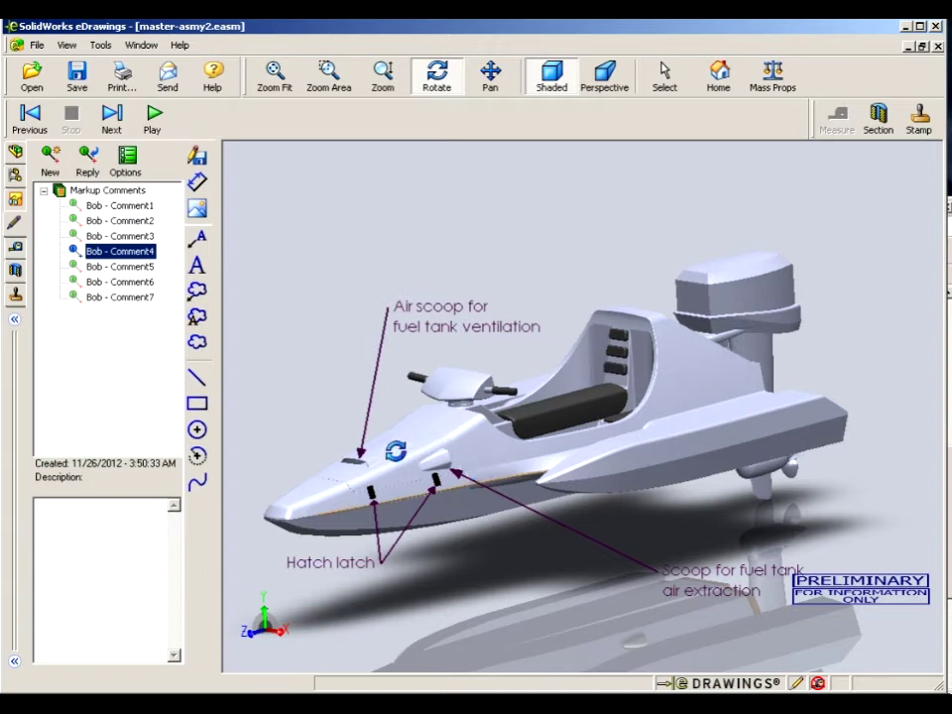
{"action": "left_click", "coordinate": [124, 266]}
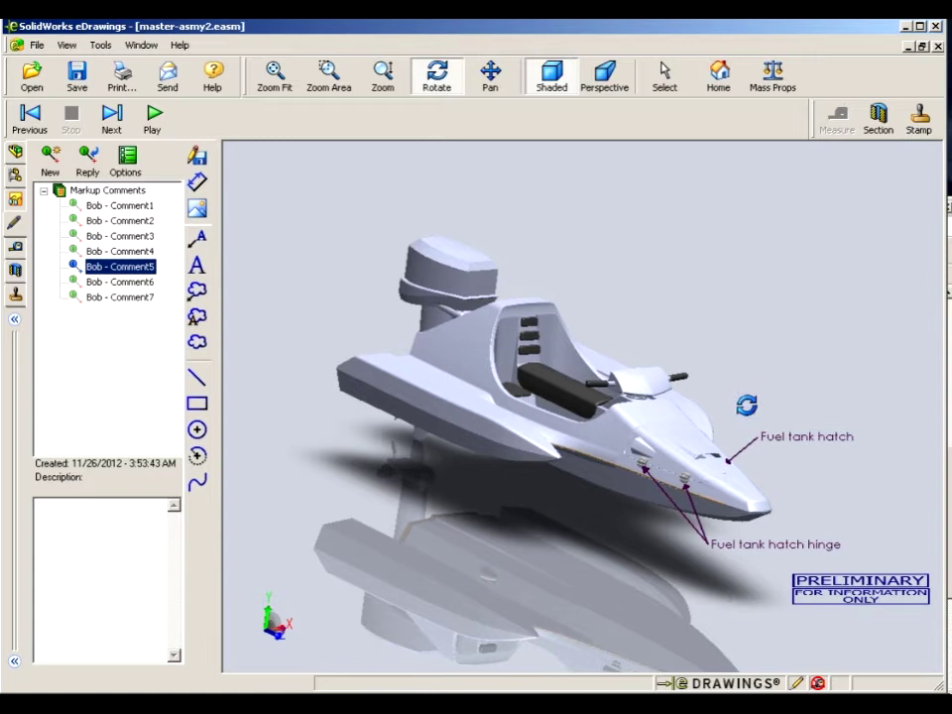
{"action": "scroll", "coordinate": [744, 405], "scroll_direction": "up", "scroll_amount": 4}
{"action": "scroll", "coordinate": [616, 452], "scroll_direction": "down", "scroll_amount": 7}
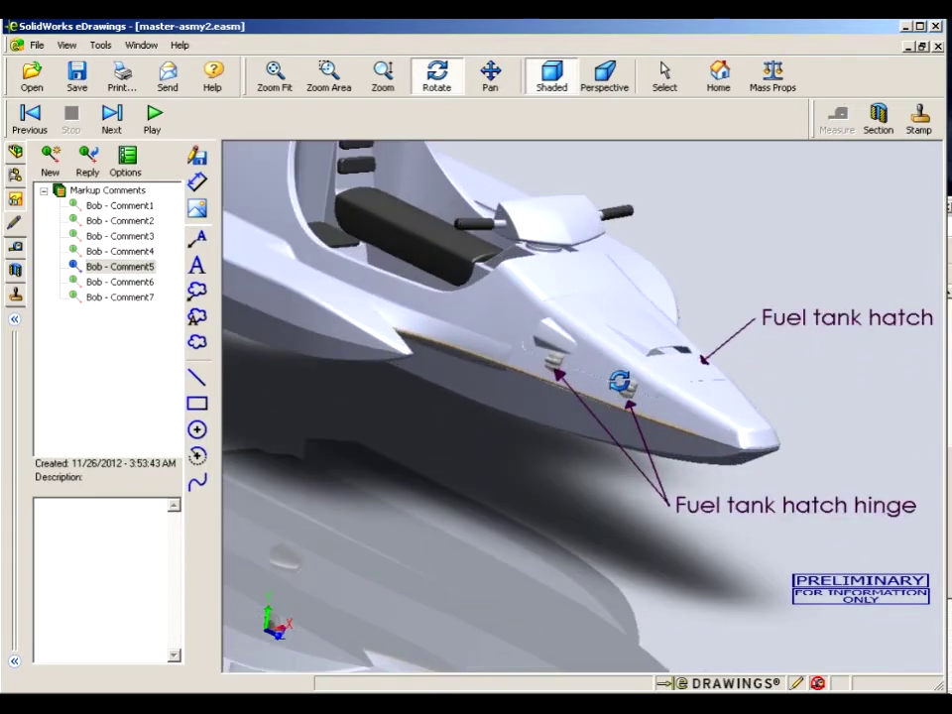
{"action": "scroll", "coordinate": [618, 381], "scroll_direction": "down", "scroll_amount": 2}
{"action": "scroll", "coordinate": [691, 383], "scroll_direction": "up", "scroll_amount": 2}
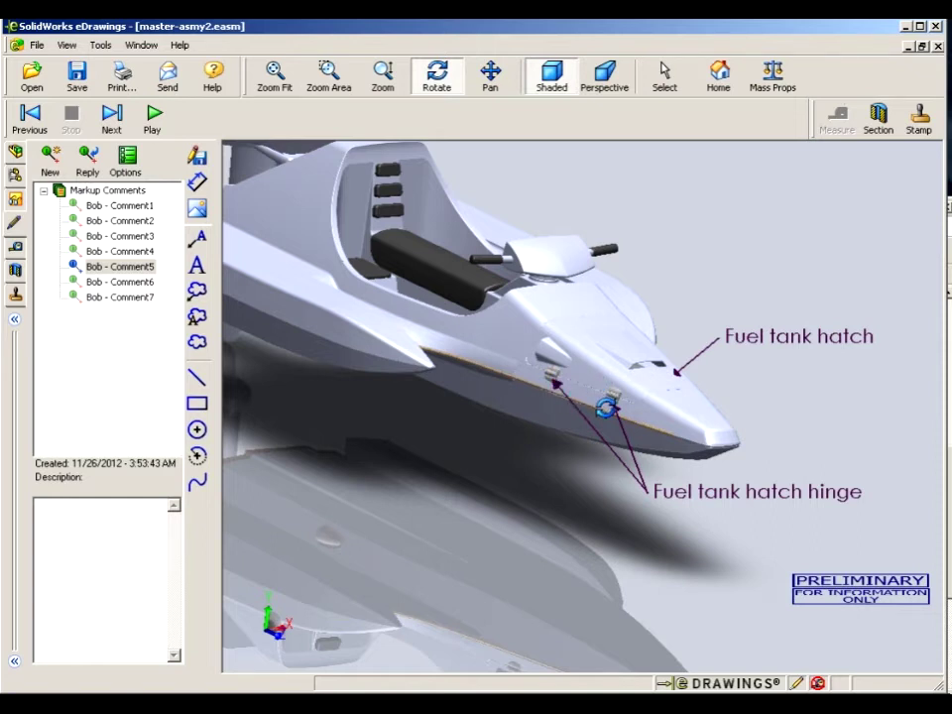
{"action": "left_click", "coordinate": [116, 285]}
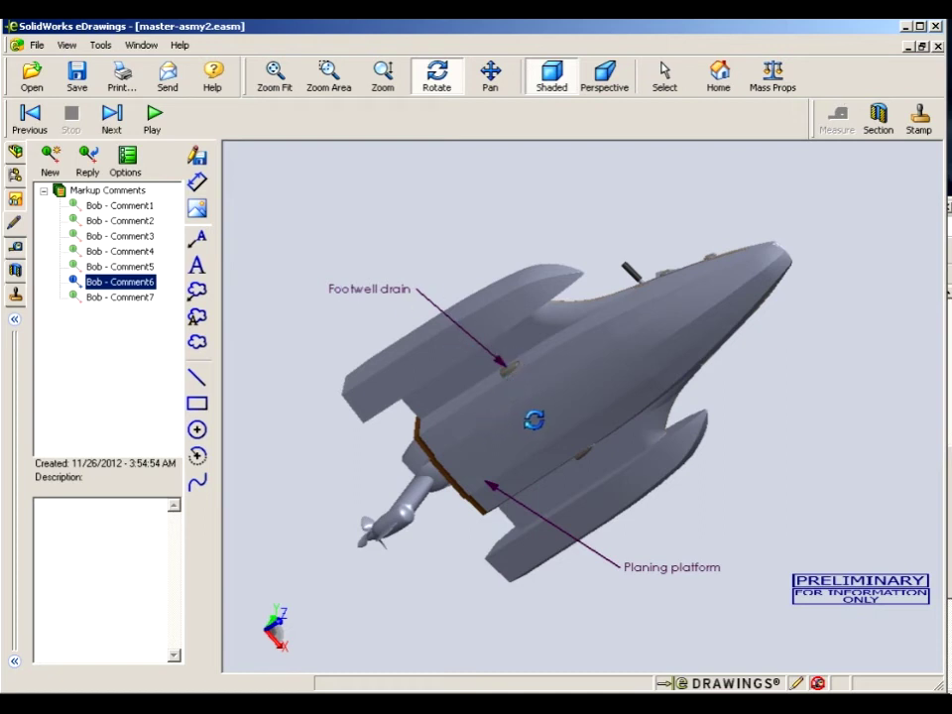
- Load Comment7 showing the 'Do not build from this model' note
{"action": "left_click", "coordinate": [432, 87]}
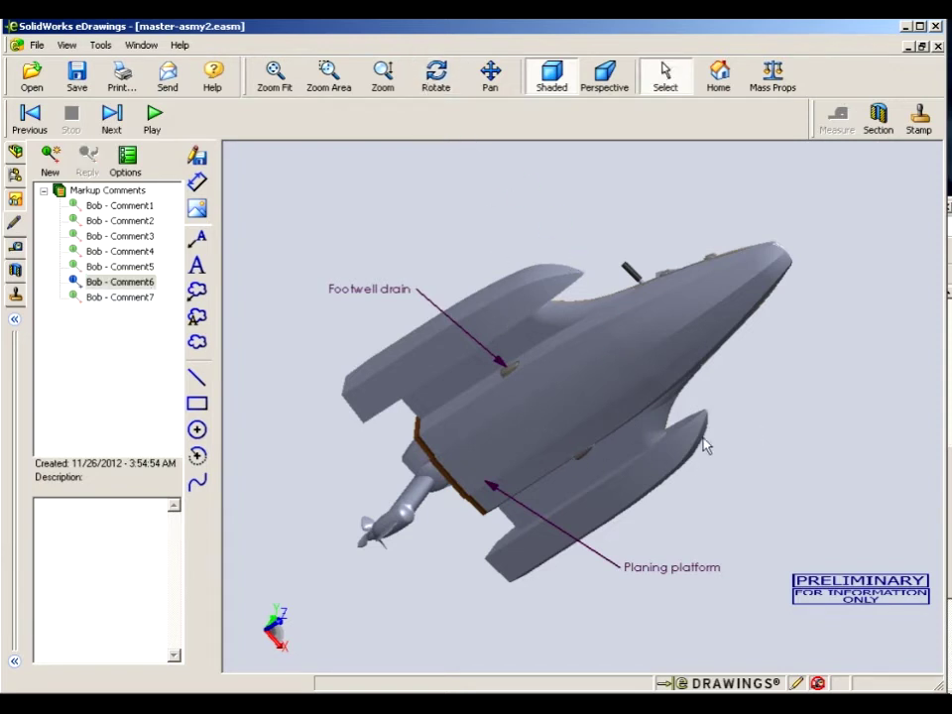
{"action": "scroll", "coordinate": [705, 444], "scroll_direction": "up", "scroll_amount": 10}
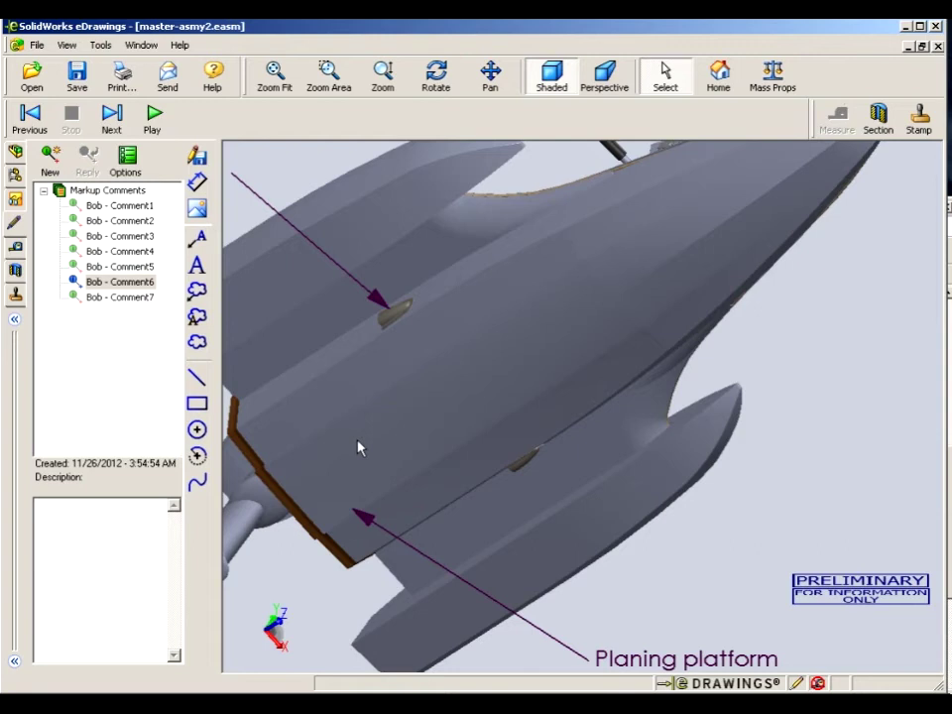
{"action": "left_click", "coordinate": [102, 300]}
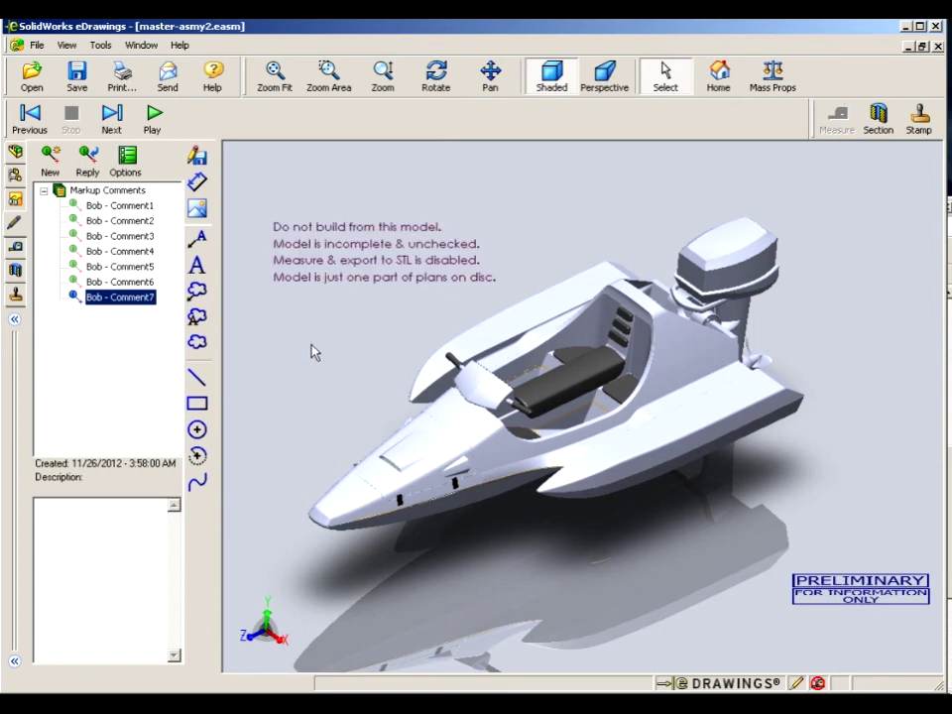
- Collapse the markup comments panel and rotate the boat to a fuller view
{"action": "left_click", "coordinate": [15, 319]}
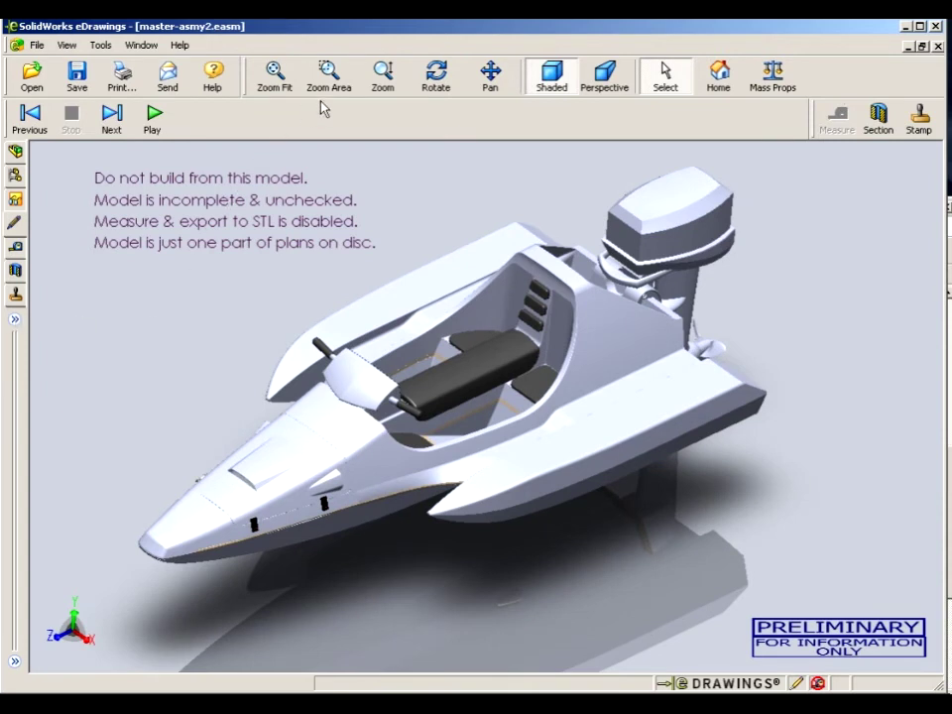
{"action": "left_click", "coordinate": [436, 72]}
{"action": "left_click_drag", "start_coordinate": [281, 247], "coordinate": [286, 259]}
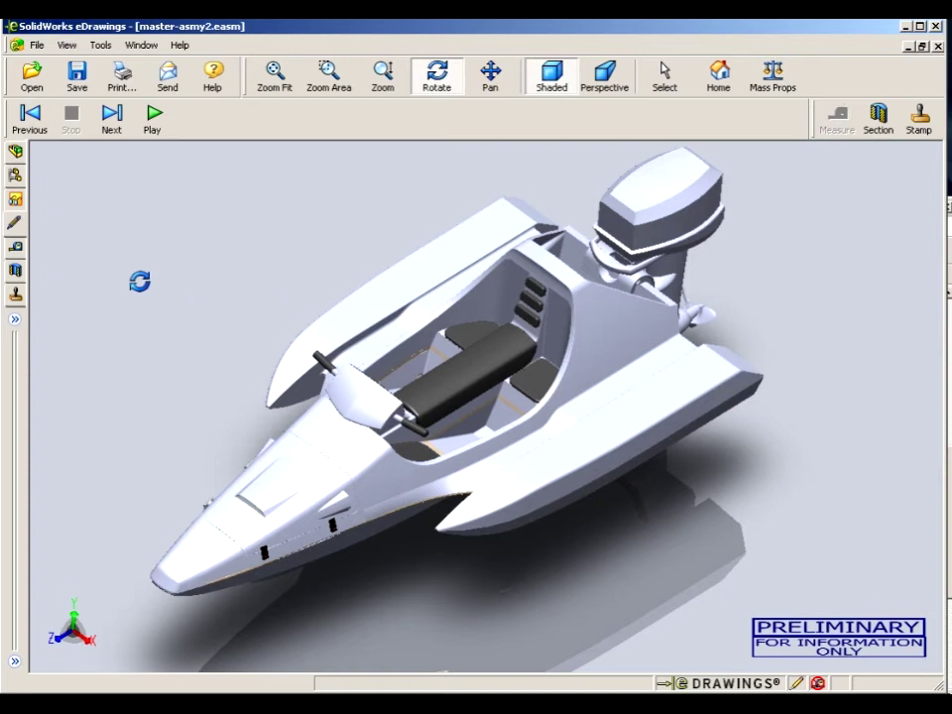
- Turn on an XY-plane cross section through the boat and tilt the view slightly
{"action": "left_click", "coordinate": [15, 271]}
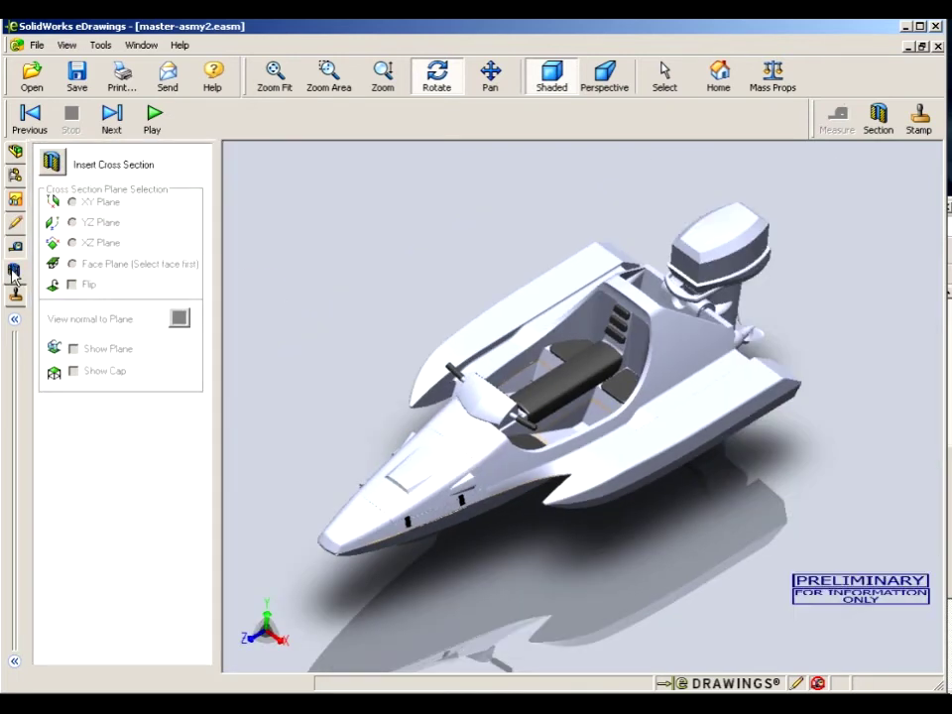
{"action": "left_click", "coordinate": [53, 163]}
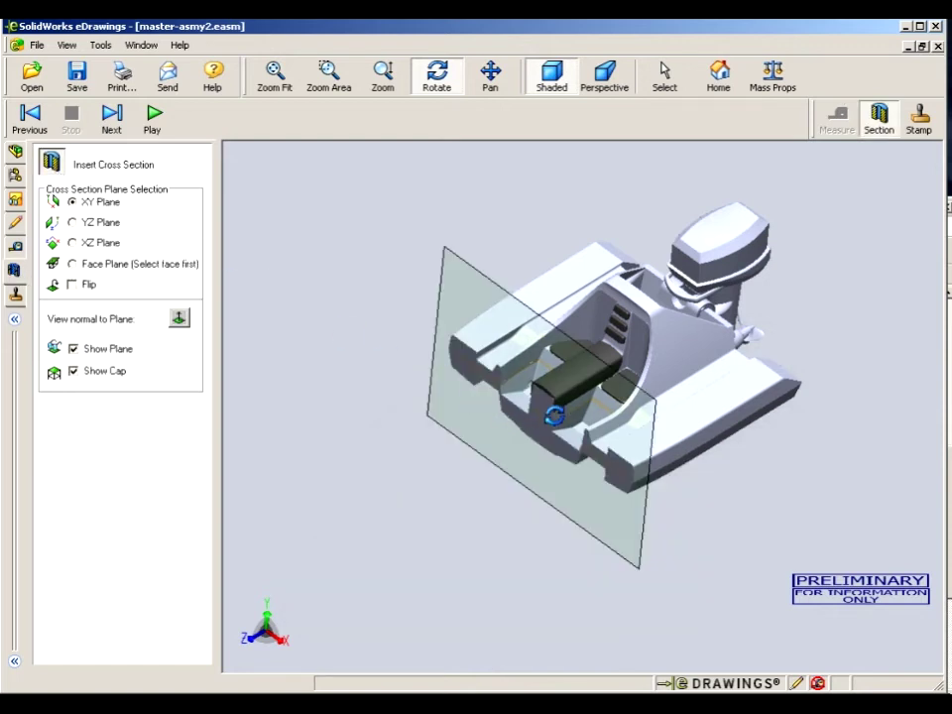
{"action": "left_click_drag", "start_coordinate": [552, 414], "coordinate": [556, 357]}
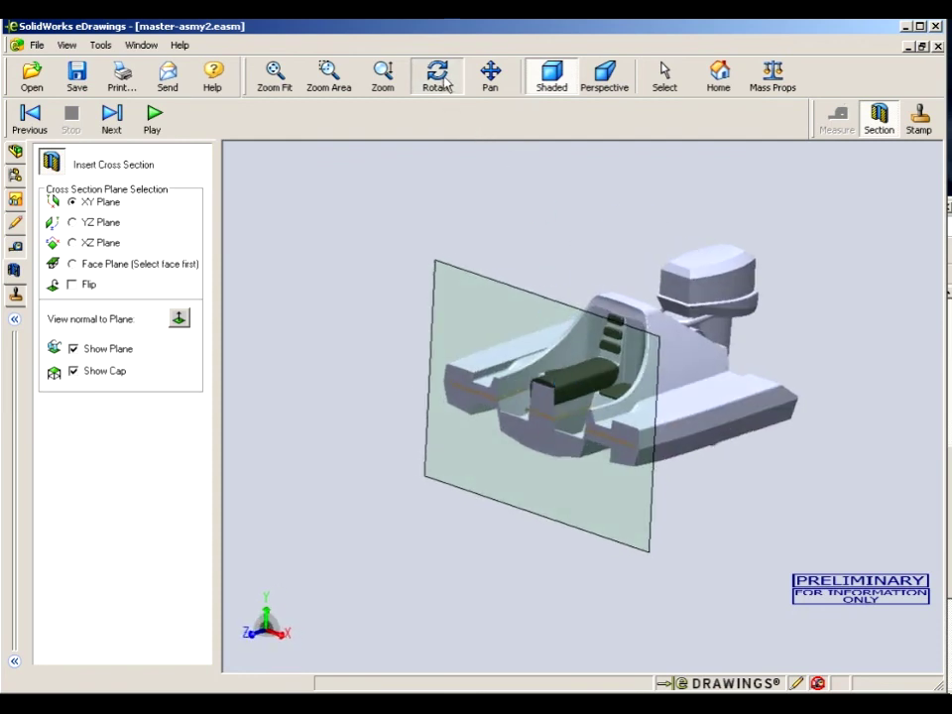
- Slide the XY section plane forward until it cuts through the boat's nose
{"action": "left_click", "coordinate": [664, 76]}
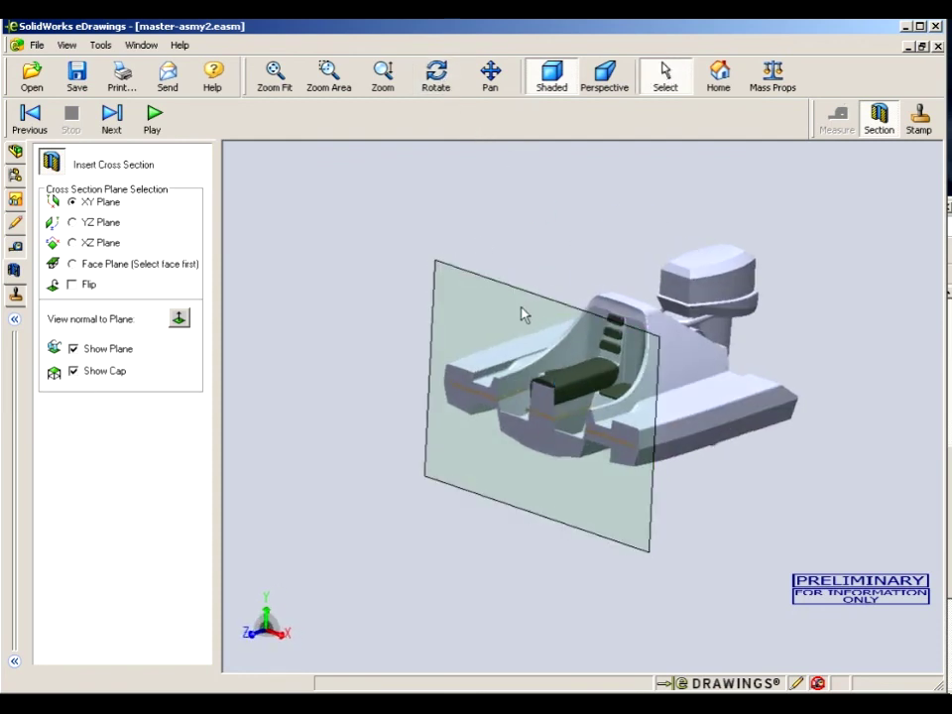
{"action": "left_click_drag", "start_coordinate": [525, 314], "coordinate": [536, 399]}
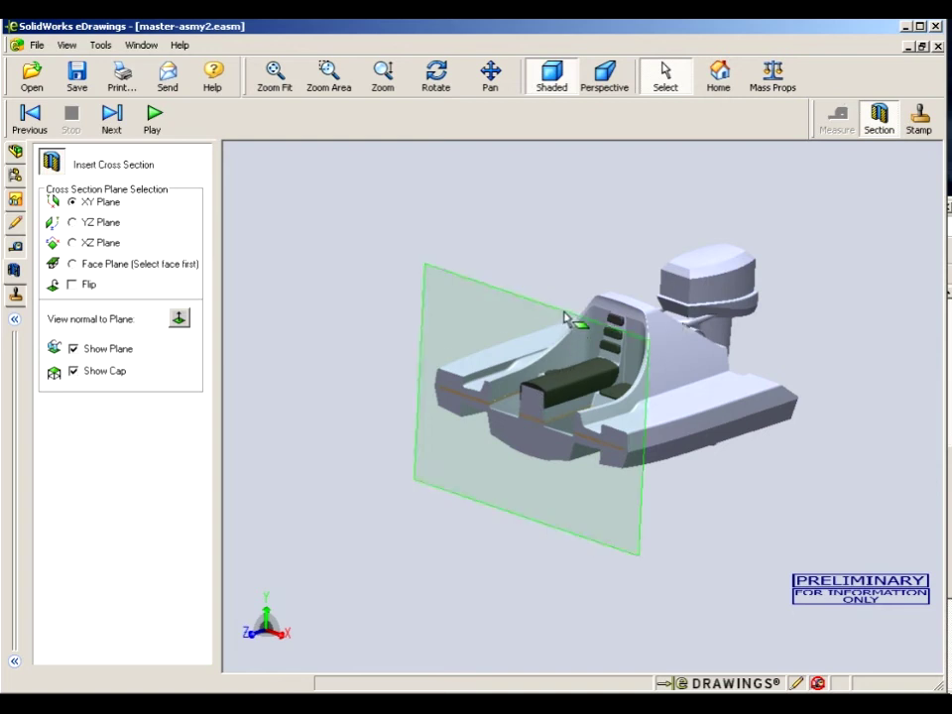
{"action": "left_click_drag", "start_coordinate": [563, 317], "coordinate": [411, 393]}
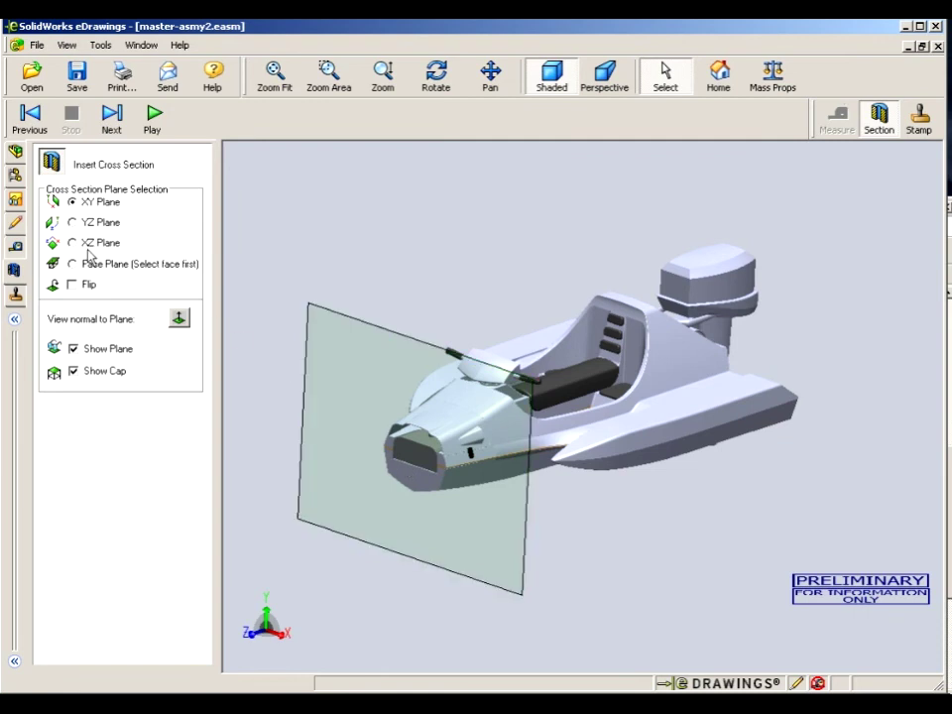
- Cut the hull lengthwise on the YZ plane, shift the plane, then switch the section off
{"action": "left_click", "coordinate": [73, 223]}
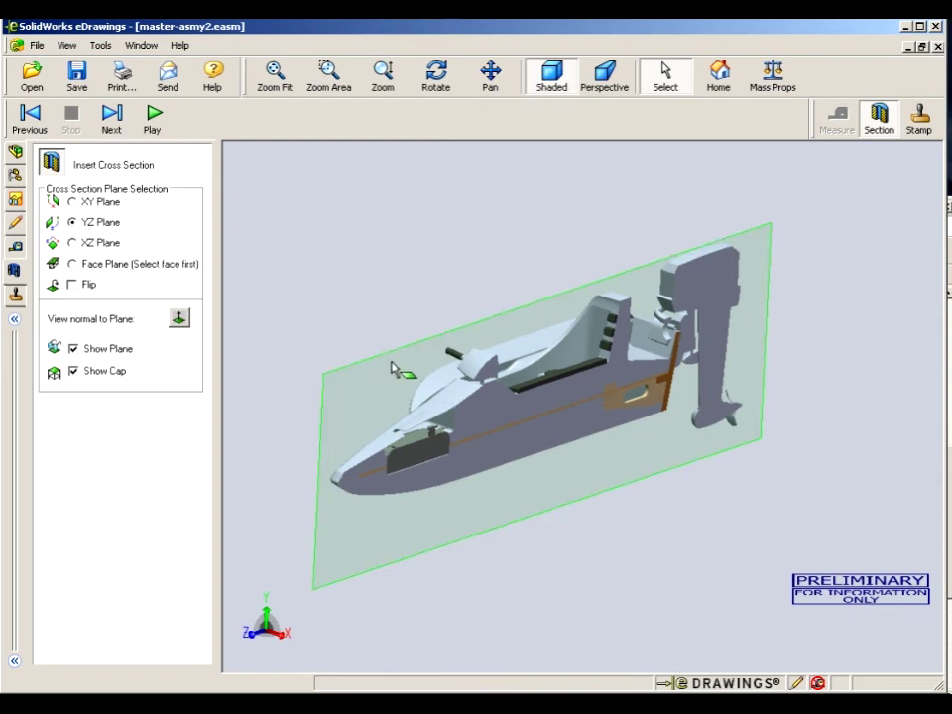
{"action": "middle_click_drag", "start_coordinate": [386, 362], "coordinate": [369, 395]}
{"action": "left_click_drag", "start_coordinate": [369, 395], "coordinate": [346, 397]}
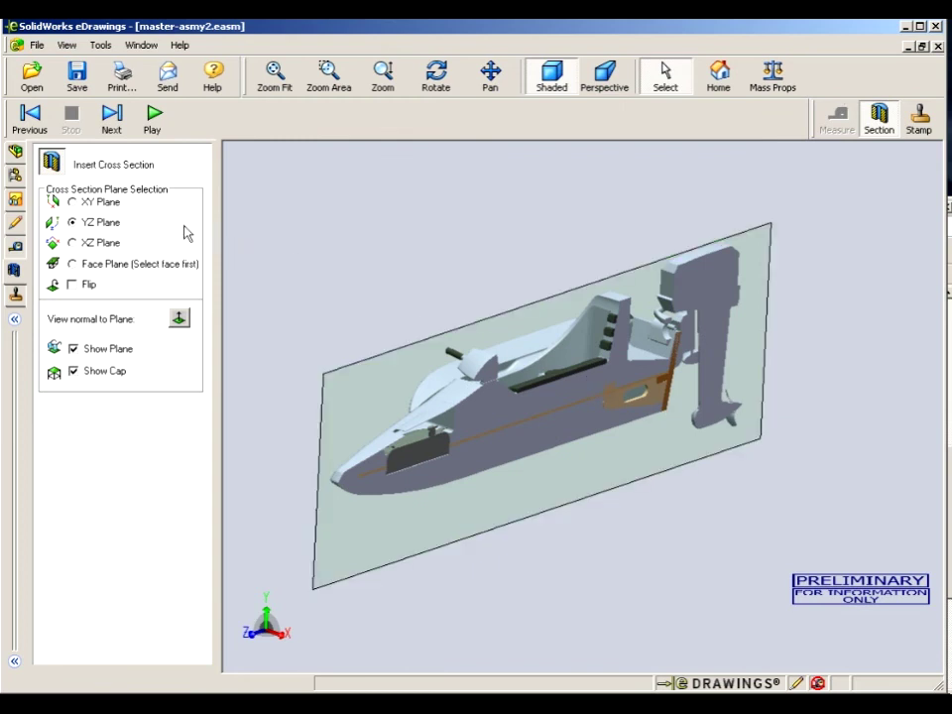
{"action": "left_click", "coordinate": [50, 161]}
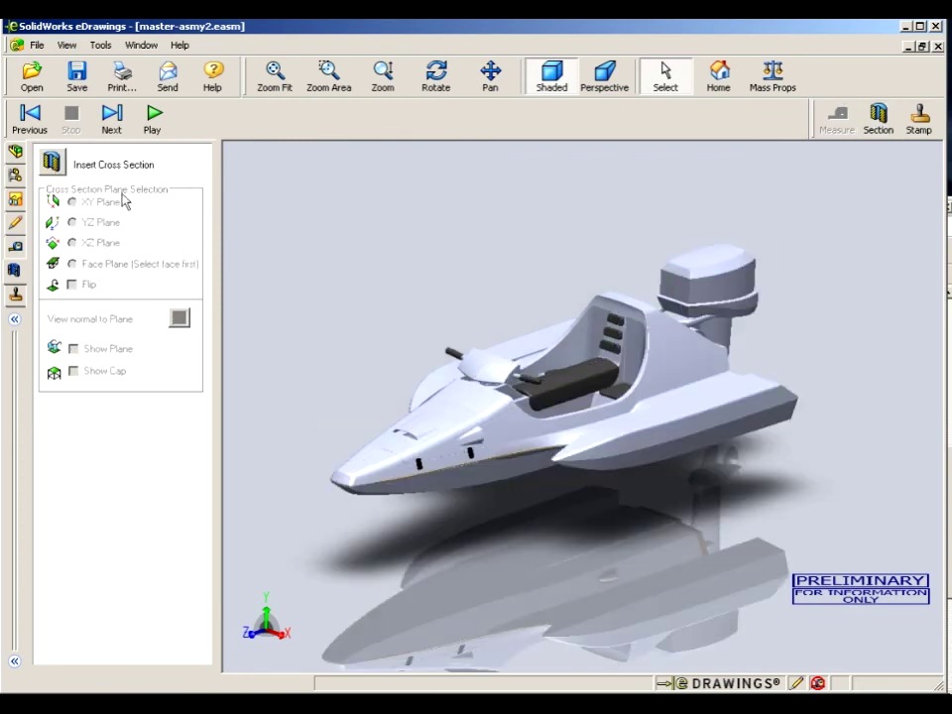
- Hide the cross-section panel and rotate the boat toward its underside
{"action": "left_click", "coordinate": [14, 322]}
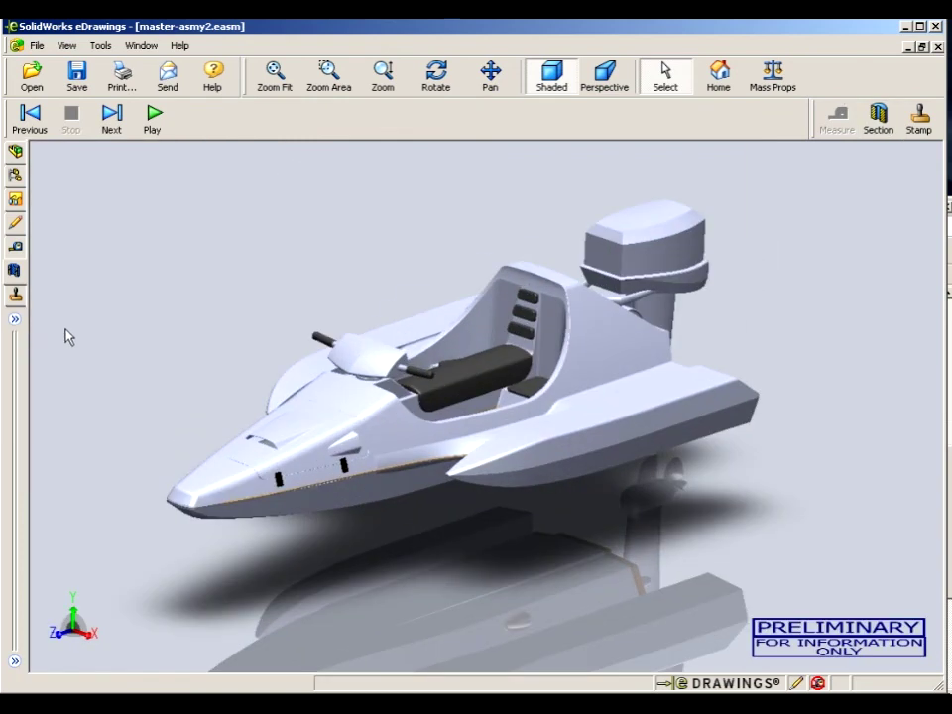
{"action": "left_click", "coordinate": [437, 77]}
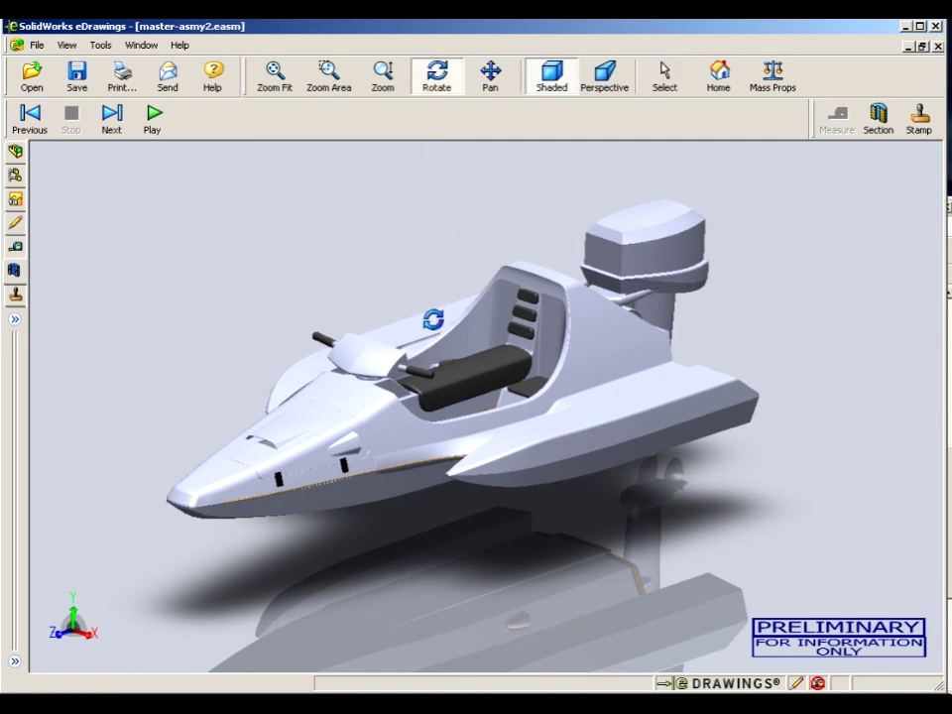
{"action": "mouse_move", "coordinate": [435, 318]}
{"action": "left_mouse_down"}
{"action": "mouse_move", "coordinate": [376, 268]}
{"action": "mouse_move", "coordinate": [420, 192]}
{"action": "mouse_move", "coordinate": [448, 295]}
{"action": "mouse_move", "coordinate": [400, 336]}
{"action": "mouse_move", "coordinate": [436, 313]}
{"action": "mouse_move", "coordinate": [421, 304]}
{"action": "left_mouse_up"}
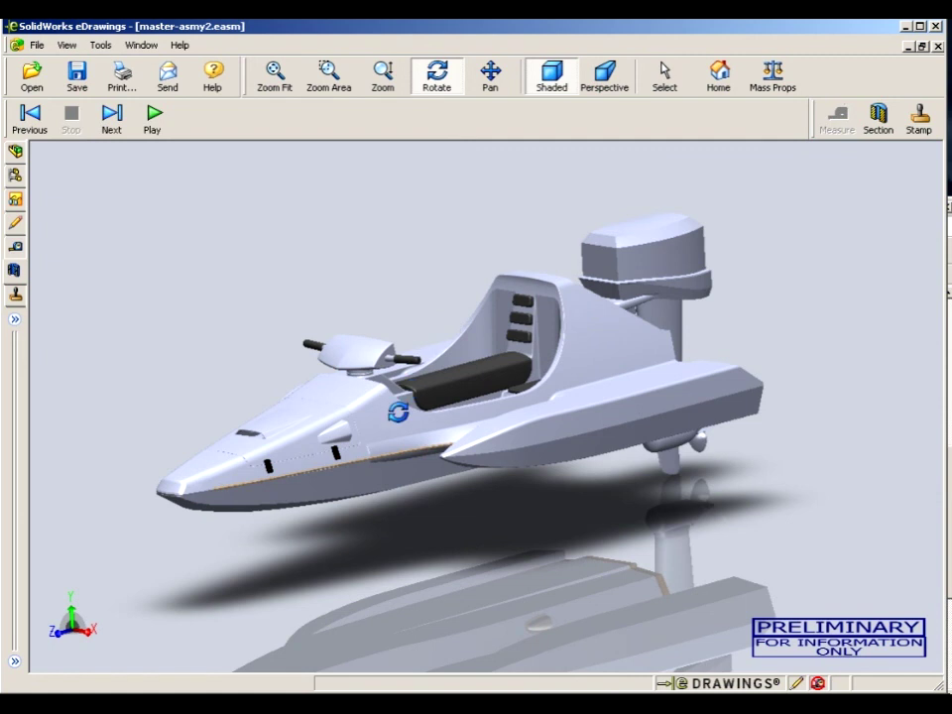
- Show the unavailable Measure panel, then rotate the boat to a low side view
{"action": "left_click", "coordinate": [14, 252]}
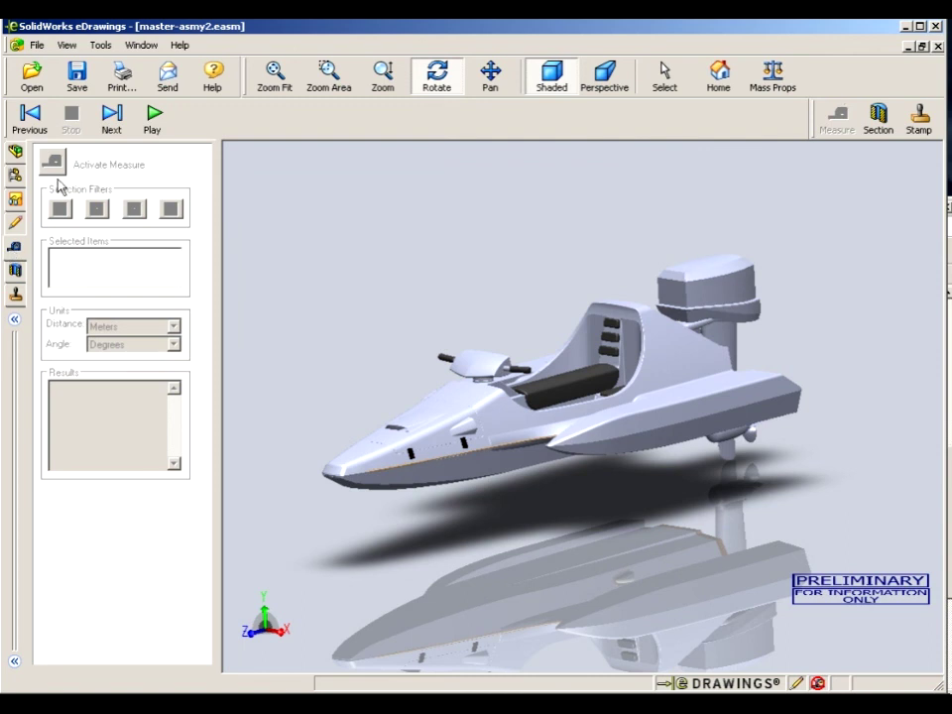
{"action": "left_click", "coordinate": [15, 246]}
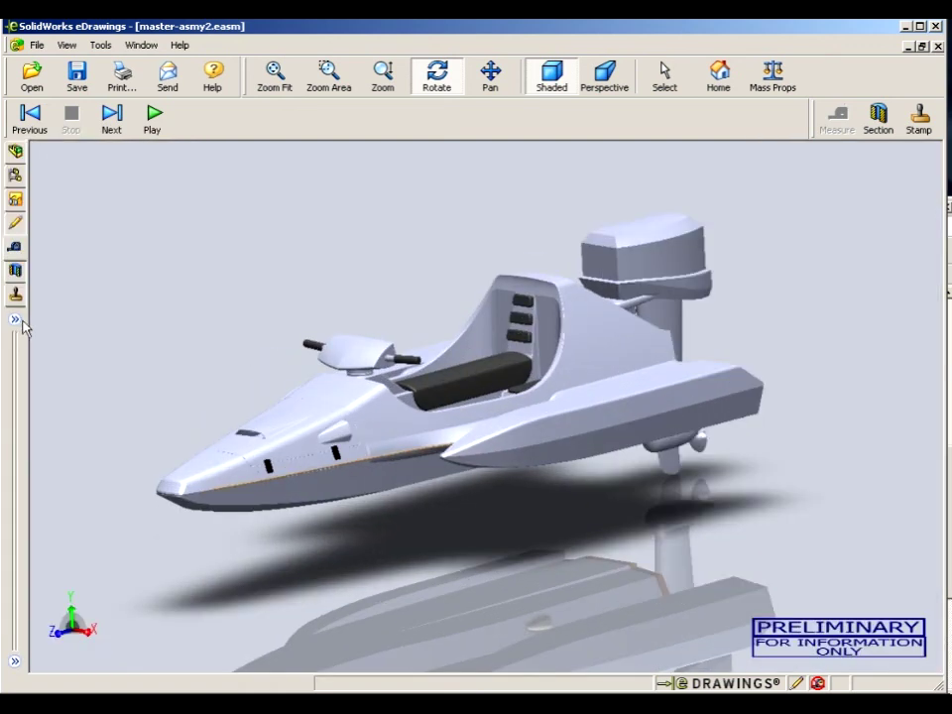
{"action": "left_click_drag", "start_coordinate": [427, 359], "coordinate": [465, 474]}
{"action": "mouse_move", "coordinate": [426, 447]}
{"action": "left_mouse_down"}
{"action": "mouse_move", "coordinate": [432, 418]}
{"action": "mouse_move", "coordinate": [427, 432]}
{"action": "left_mouse_up"}
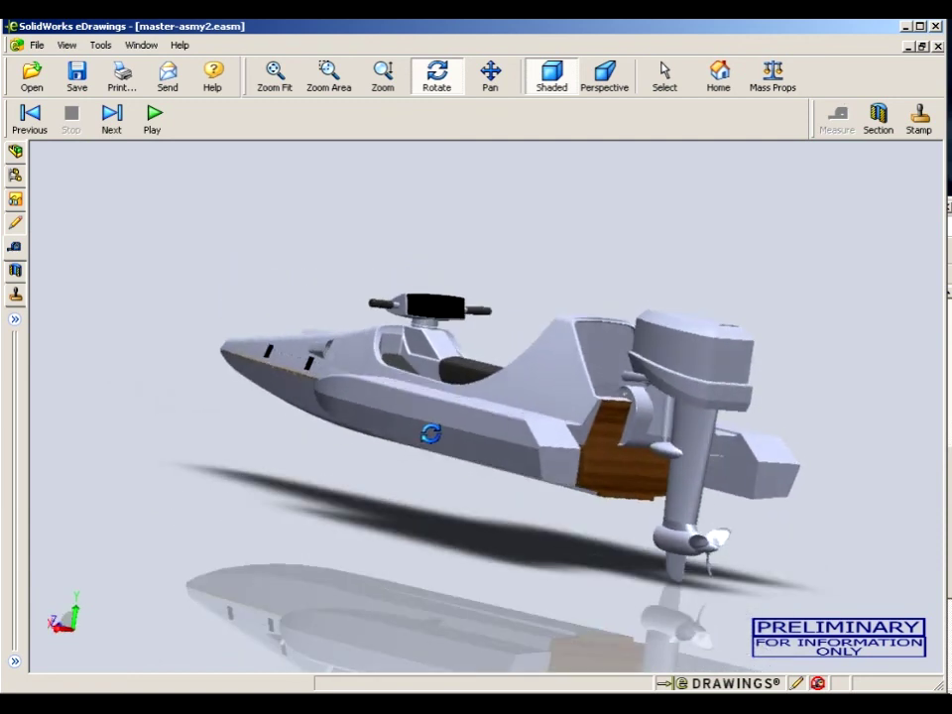